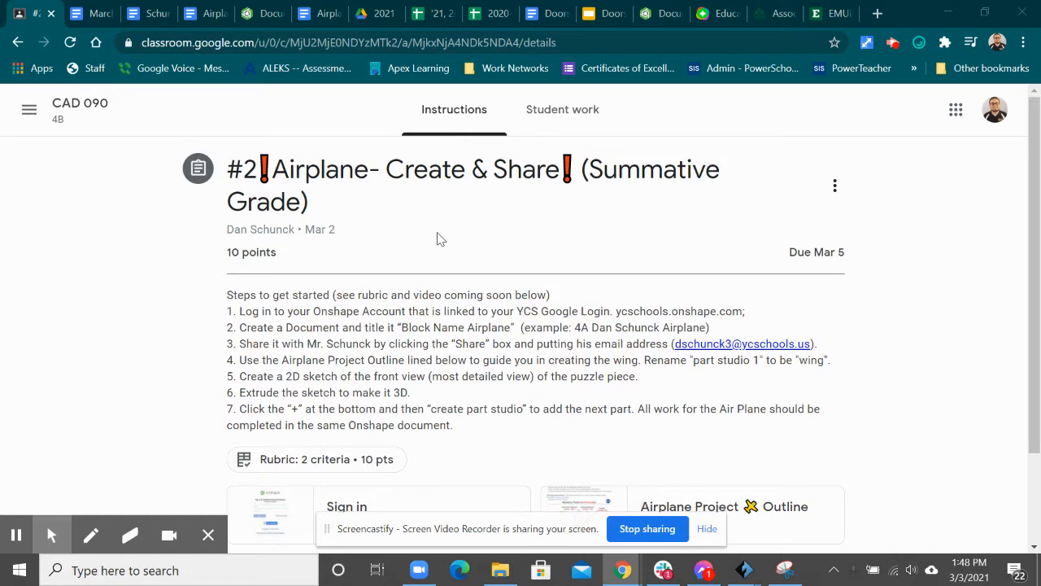
Switch from the assignment page to Onshape and create a new document named "4A Your Name Airplane".
{"action": "scroll", "coordinate": [524, 327], "scroll_direction": "down", "scroll_amount": 2}
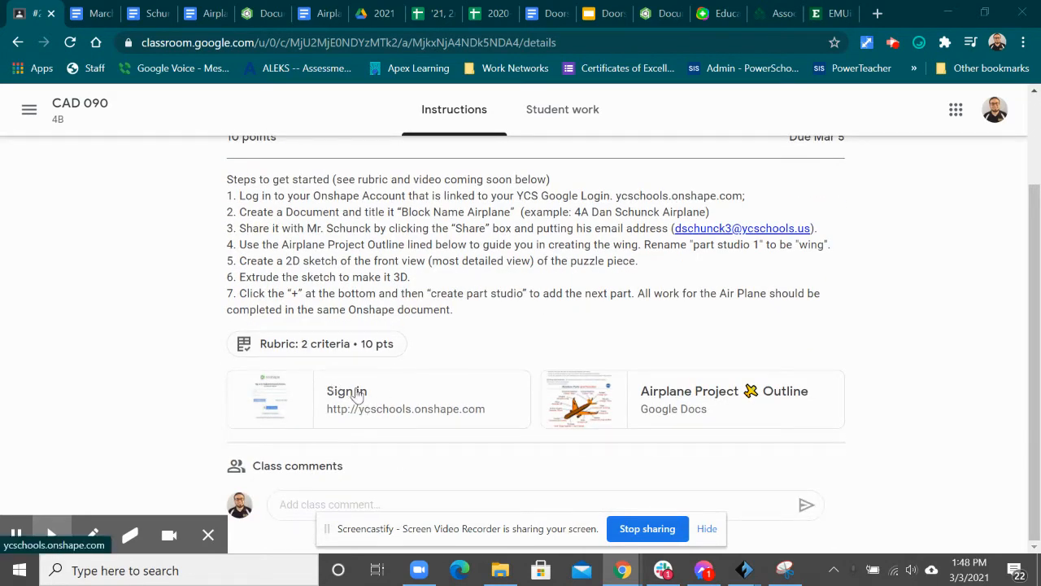
{"action": "left_click", "coordinate": [265, 16]}
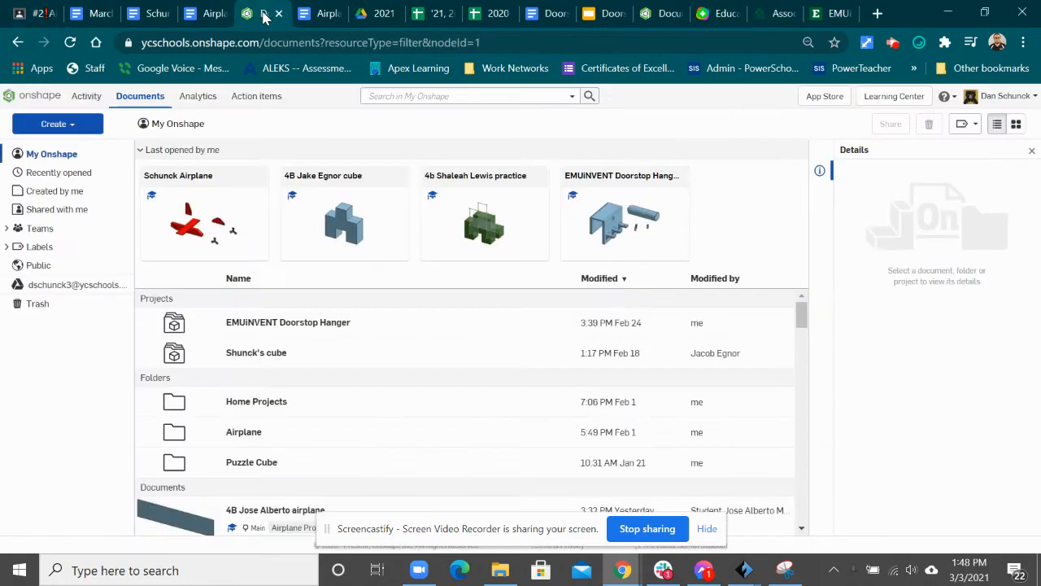
{"action": "left_click", "coordinate": [37, 99]}
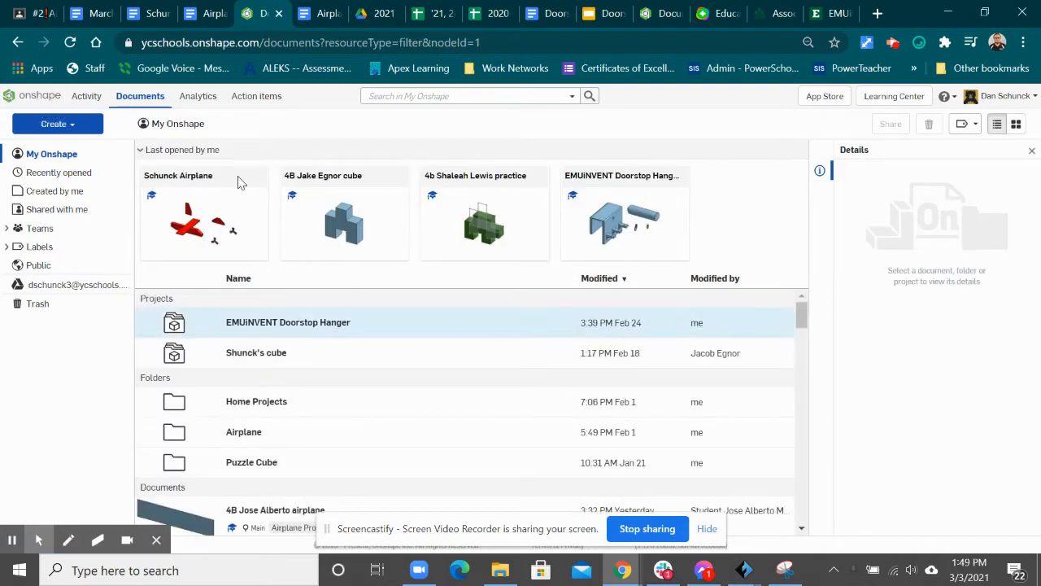
{"action": "left_click", "coordinate": [55, 128]}
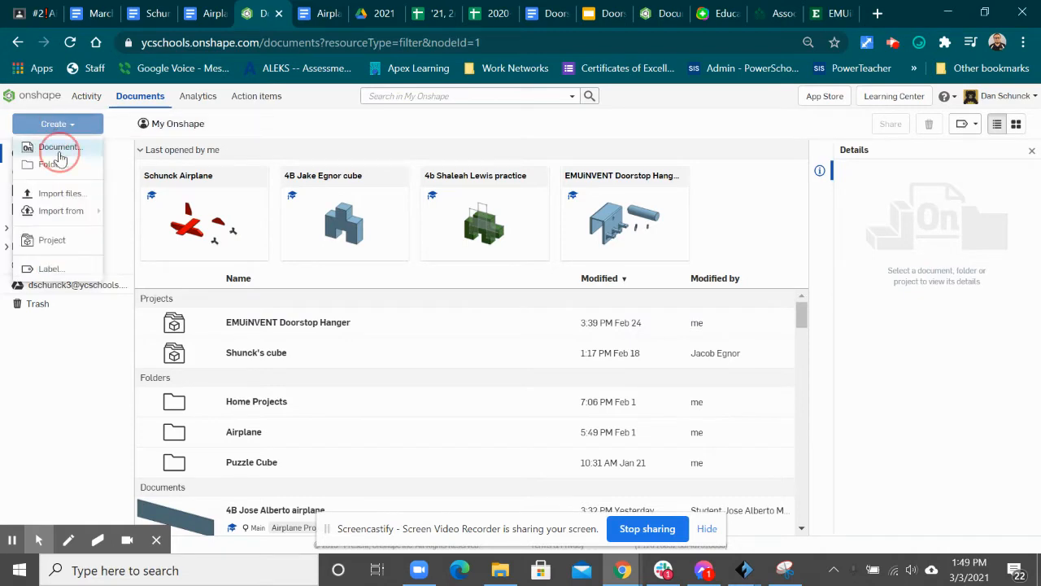
{"action": "left_click", "coordinate": [57, 146]}
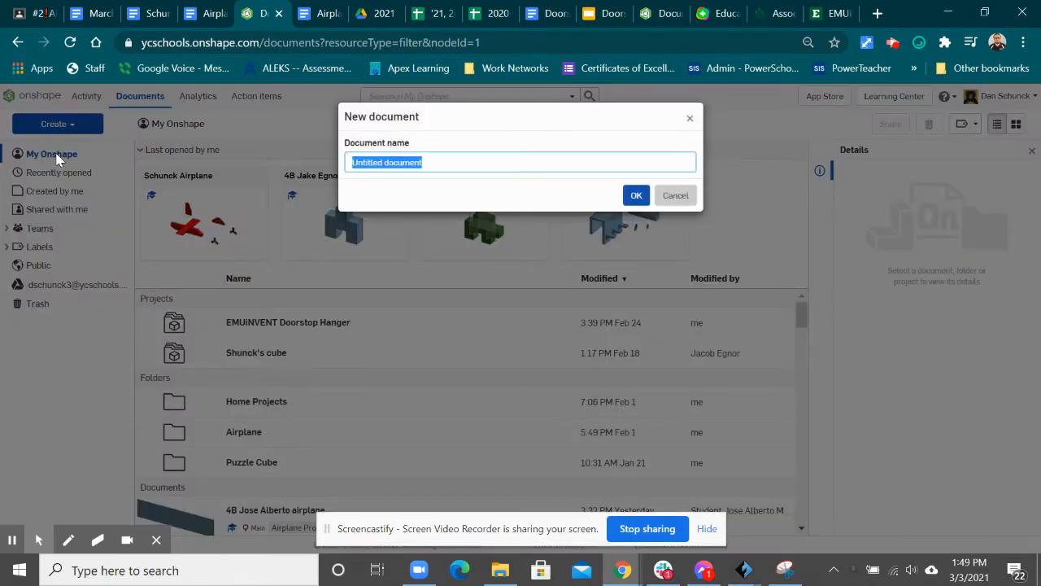
{"action": "type", "text": "4A Your Name Airplane"}
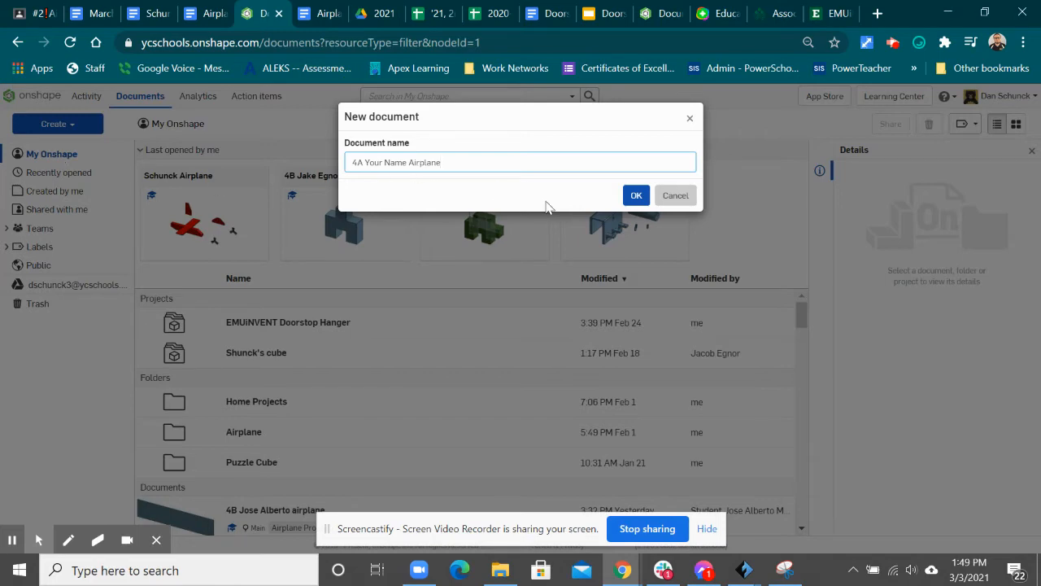
{"action": "left_click", "coordinate": [630, 199]}
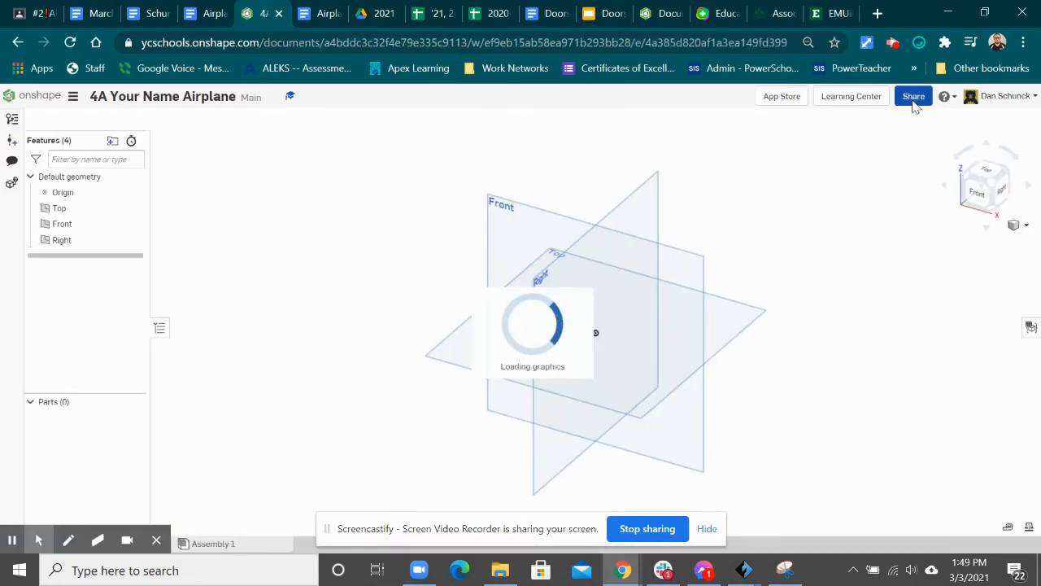
Look at the options for sharing the airplane document with individuals, closing the share settings without adding anyone.
{"action": "left_click", "coordinate": [913, 99]}
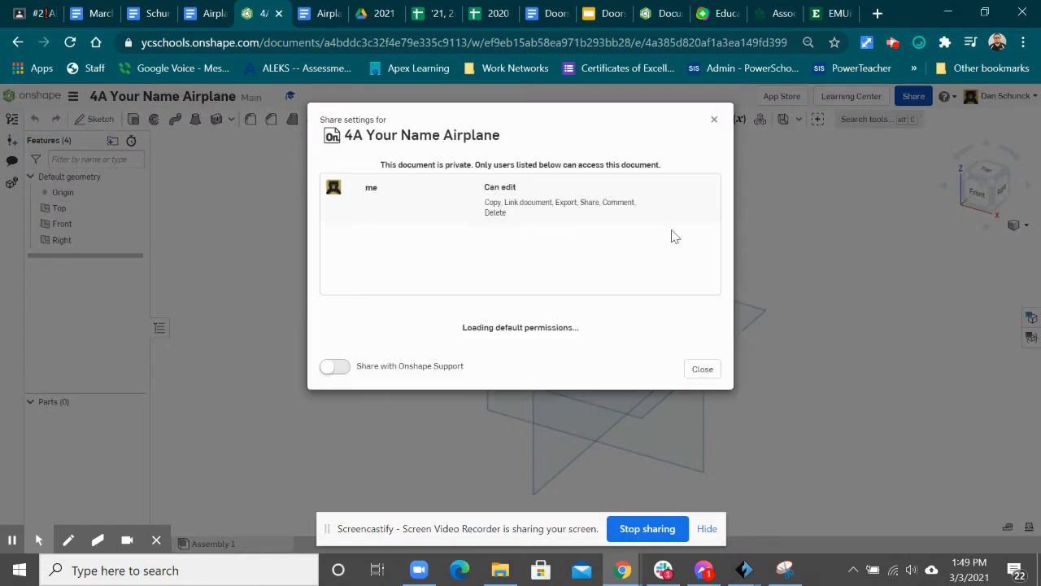
{"action": "left_click", "coordinate": [391, 350]}
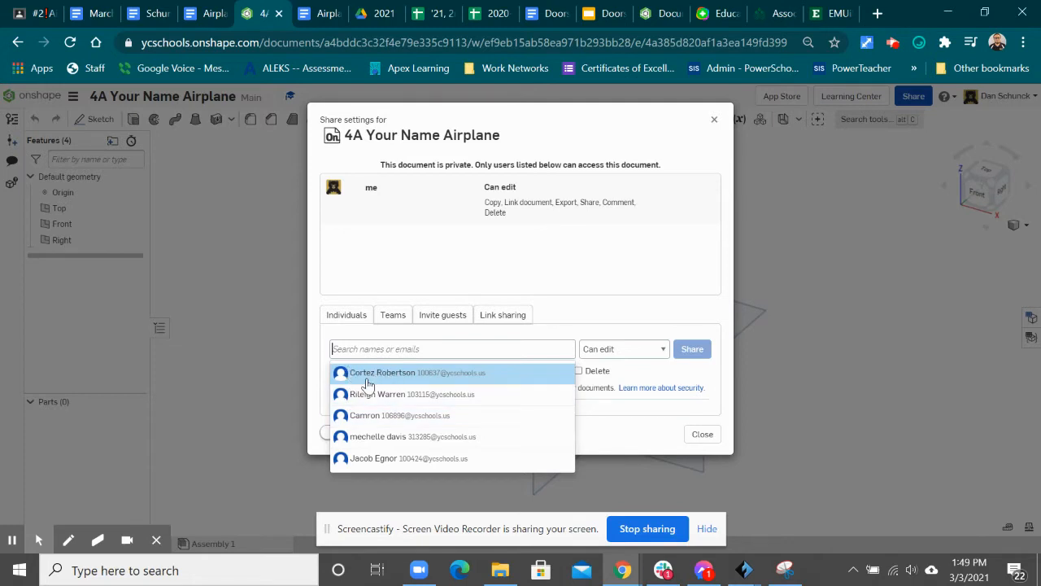
{"action": "left_click", "coordinate": [701, 435]}
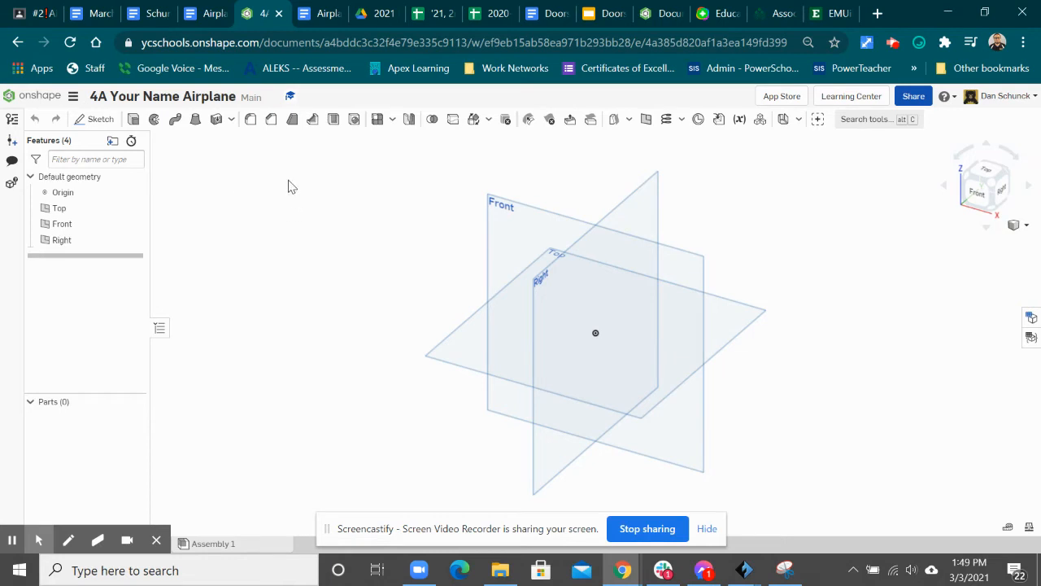
Bring up the Airplane Project Outline in Google Docs, keeping a single copy open with its tab beside the Classroom assignment.
{"action": "left_click", "coordinate": [40, 14]}
{"action": "left_click", "coordinate": [686, 407]}
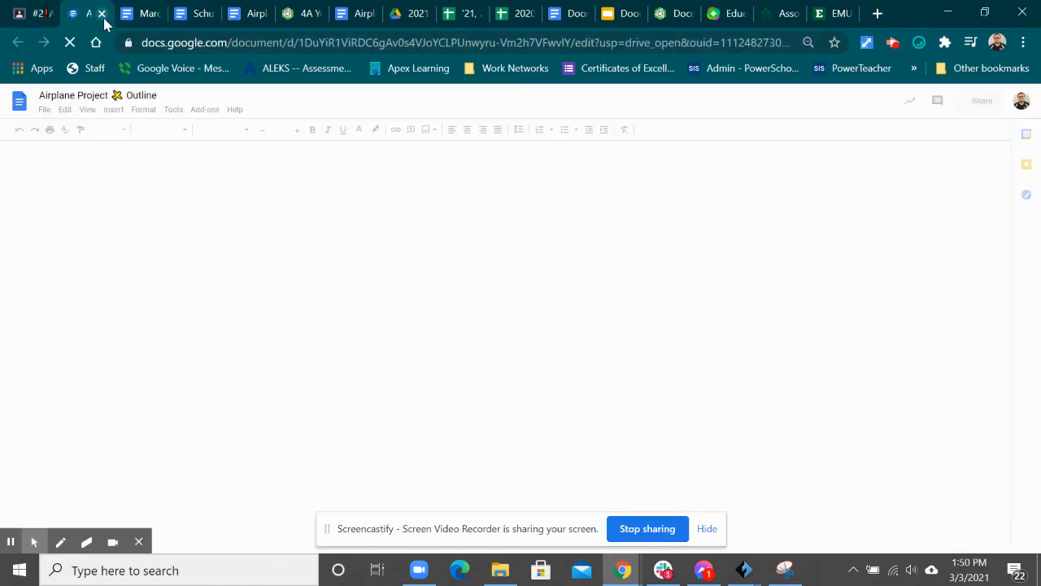
{"action": "left_click", "coordinate": [102, 14]}
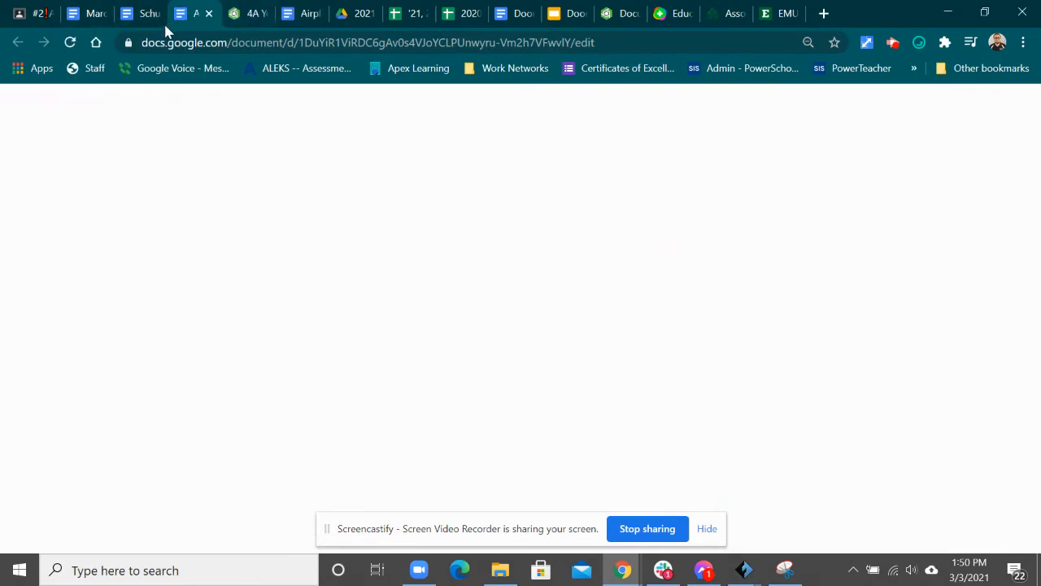
{"action": "left_click_drag", "start_coordinate": [165, 30], "coordinate": [95, 30]}
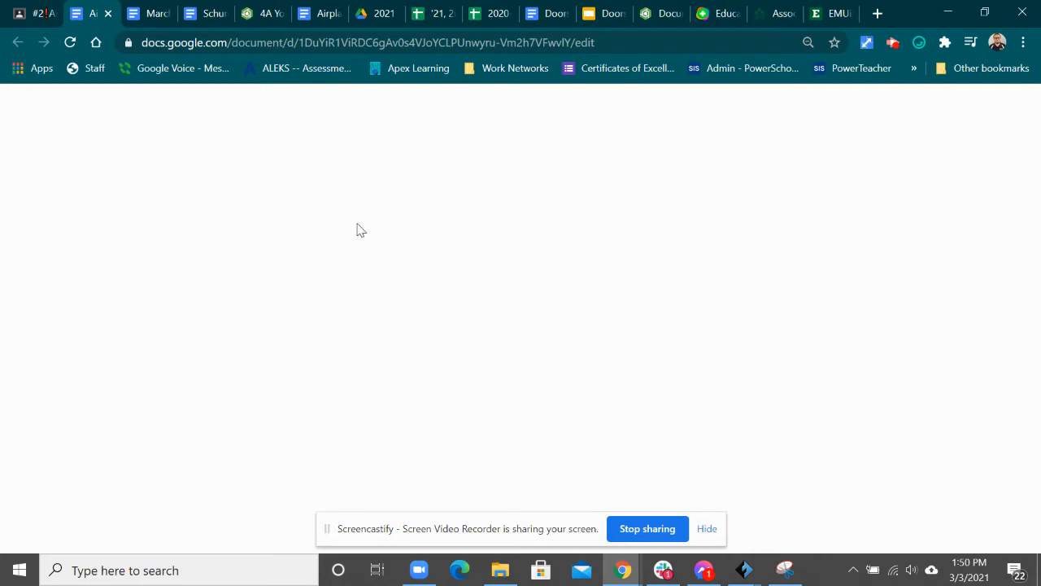
Examine the outline's airplane parts diagram and Pictures #1 to #3 for part names and dimensions, ending at the wings in Picture #1.
{"action": "scroll", "coordinate": [665, 290], "scroll_direction": "up", "scroll_amount": 5}
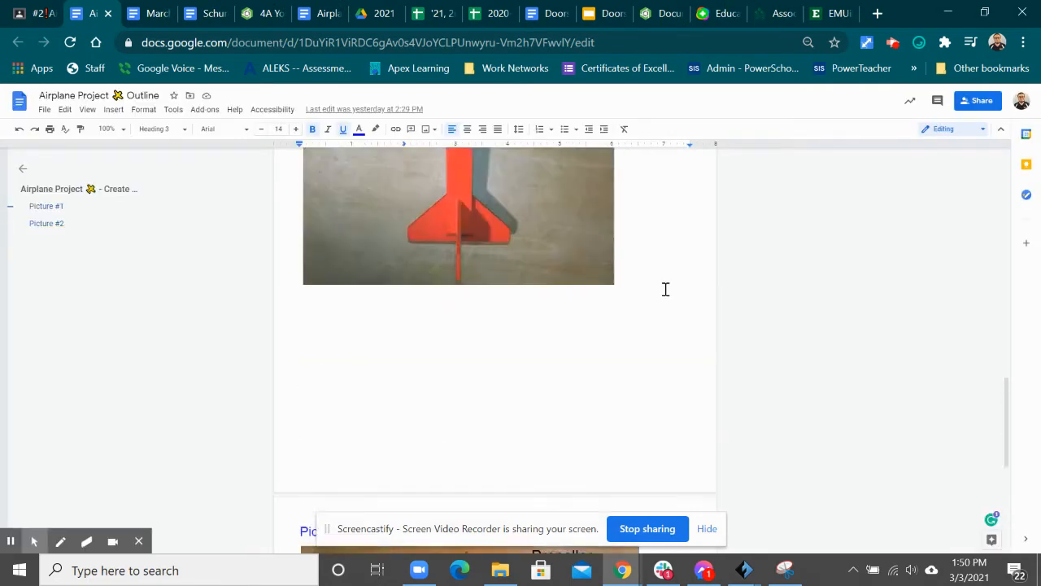
{"action": "scroll", "coordinate": [666, 290], "scroll_direction": "up", "scroll_amount": 10}
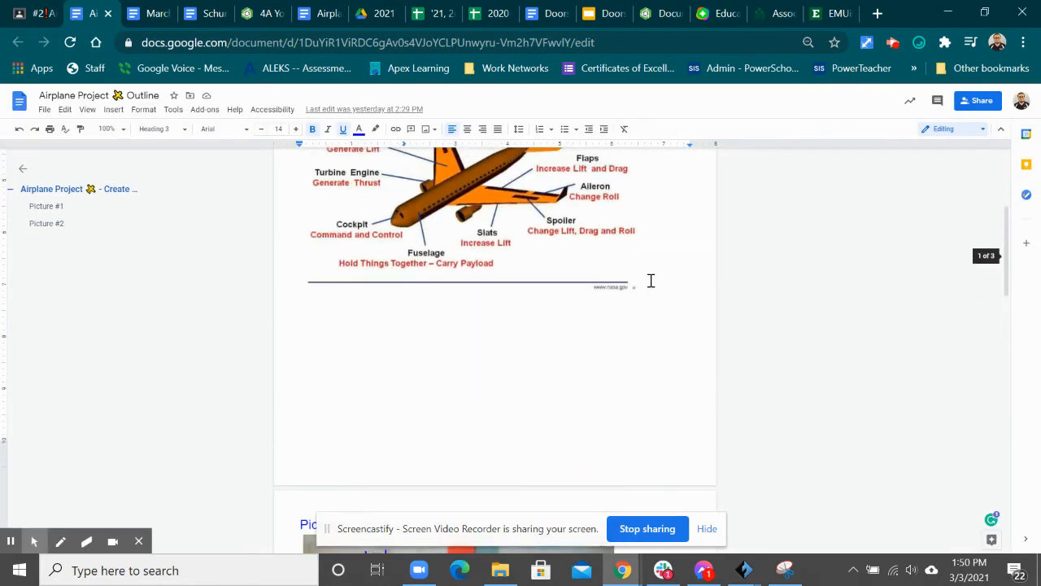
{"action": "scroll", "coordinate": [651, 281], "scroll_direction": "up", "scroll_amount": 4}
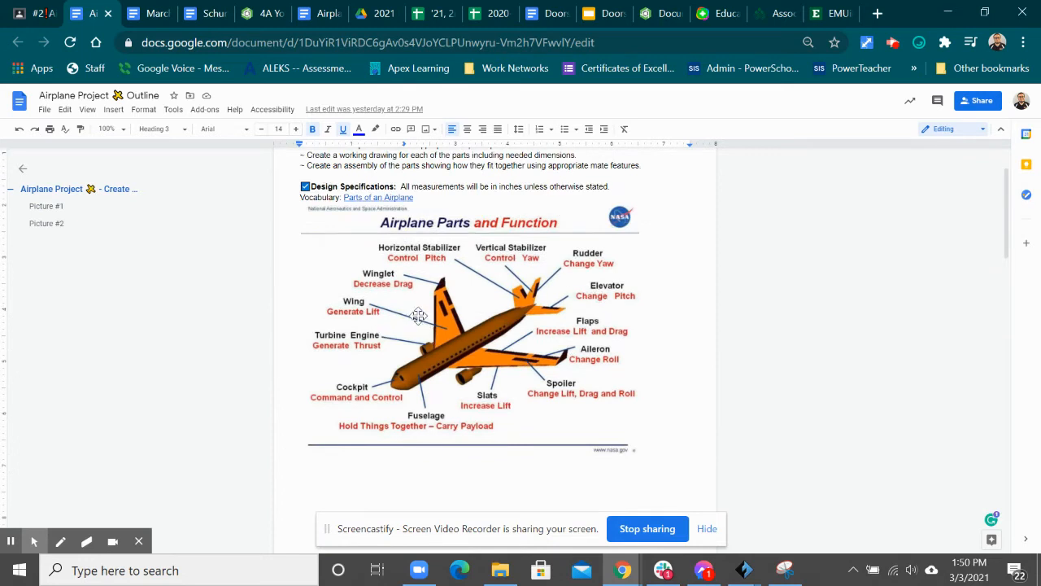
{"action": "scroll", "coordinate": [621, 403], "scroll_direction": "down", "scroll_amount": 2}
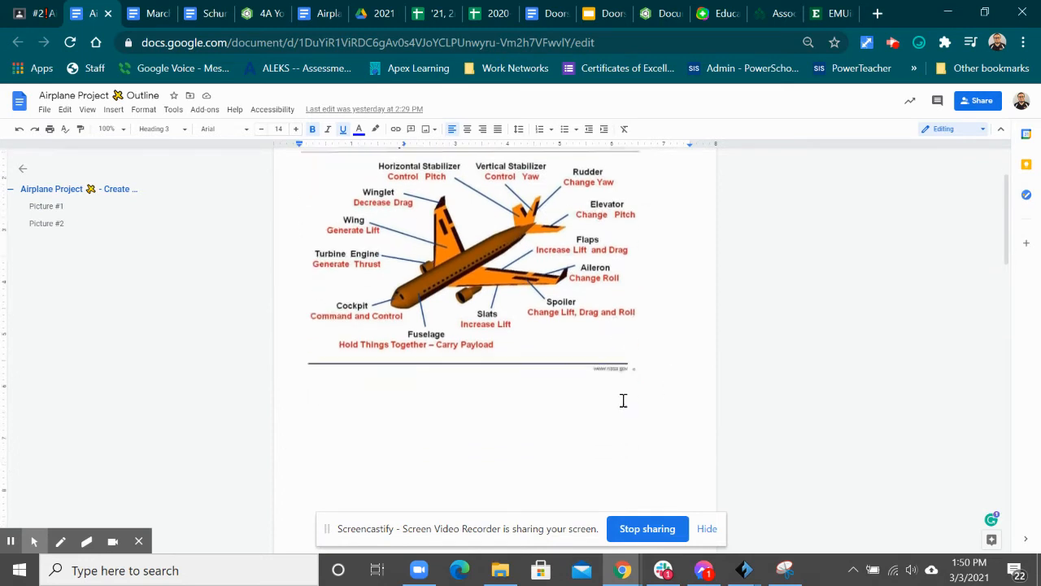
{"action": "scroll", "coordinate": [623, 402], "scroll_direction": "down", "scroll_amount": 5}
{"action": "scroll", "coordinate": [504, 460], "scroll_direction": "up", "scroll_amount": 1}
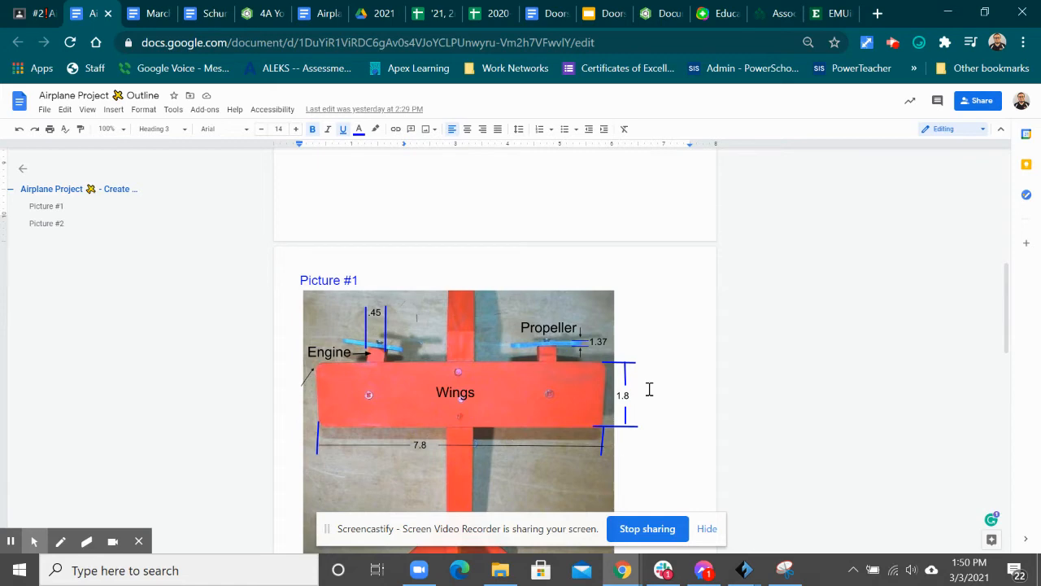
{"action": "scroll", "coordinate": [533, 427], "scroll_direction": "down", "scroll_amount": 4}
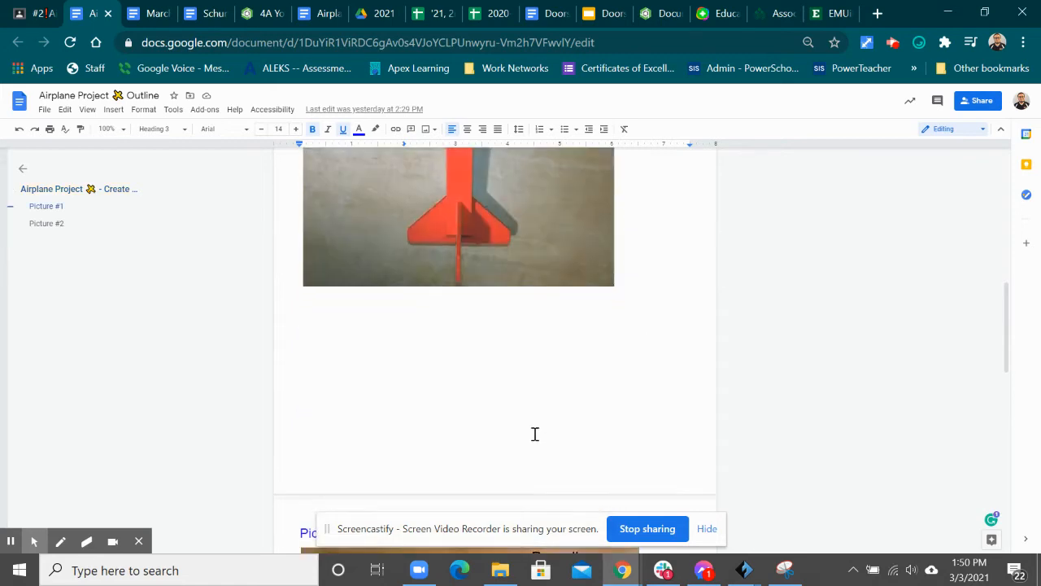
{"action": "scroll", "coordinate": [535, 433], "scroll_direction": "down", "scroll_amount": 3}
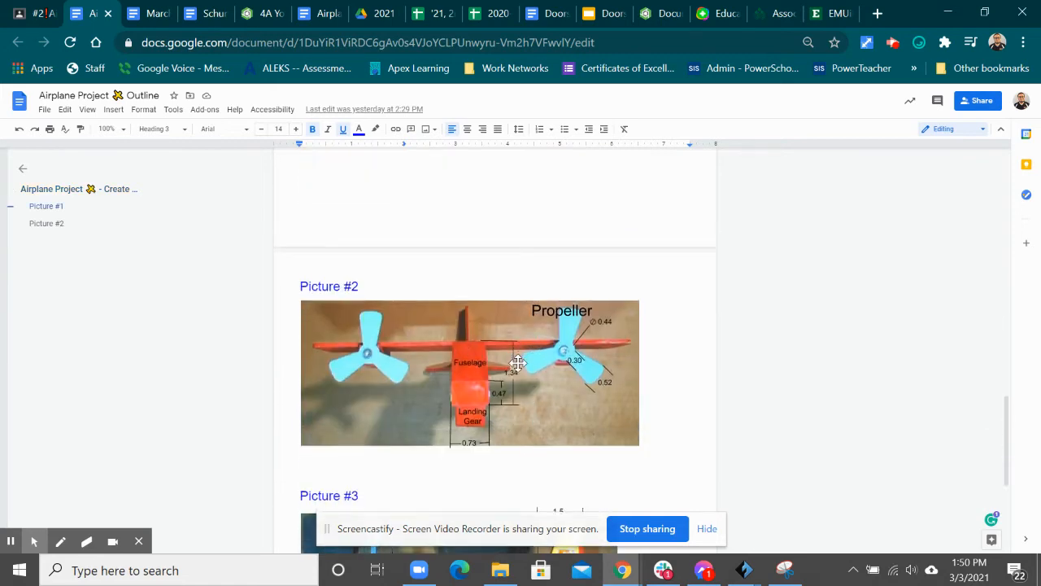
{"action": "scroll", "coordinate": [518, 362], "scroll_direction": "down", "scroll_amount": 3}
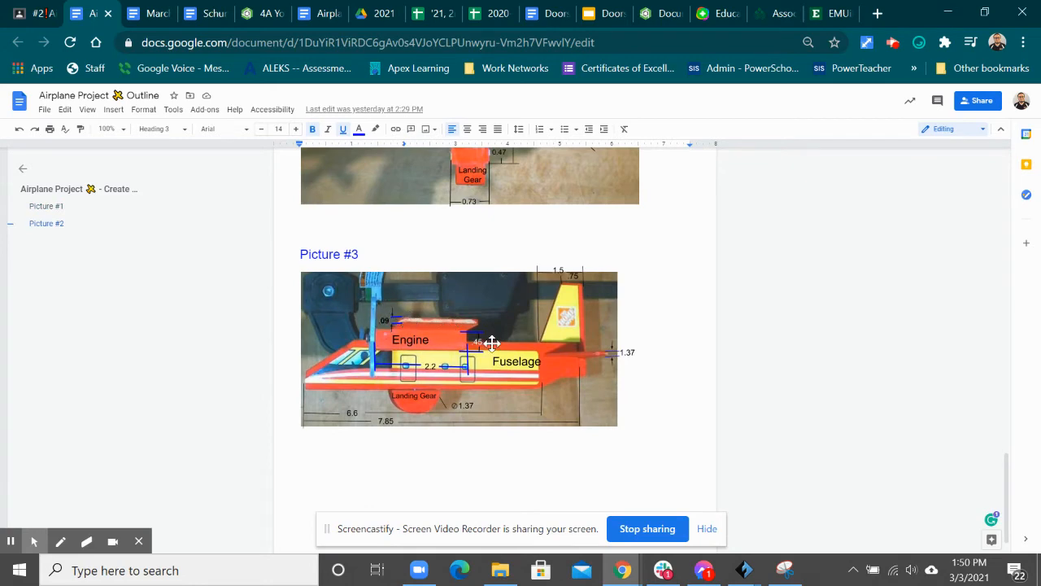
{"action": "scroll", "coordinate": [491, 341], "scroll_direction": "up", "scroll_amount": 10}
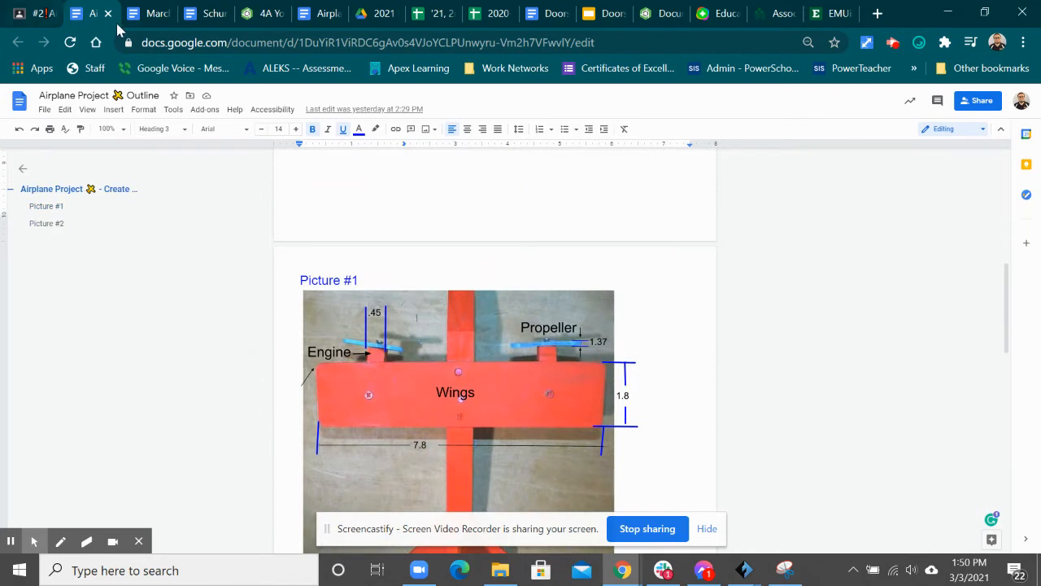
In the Onshape airplane document, start a sketch on the Front plane and check the wing dimensions in the outline's Picture #1.
{"action": "left_click", "coordinate": [262, 14]}
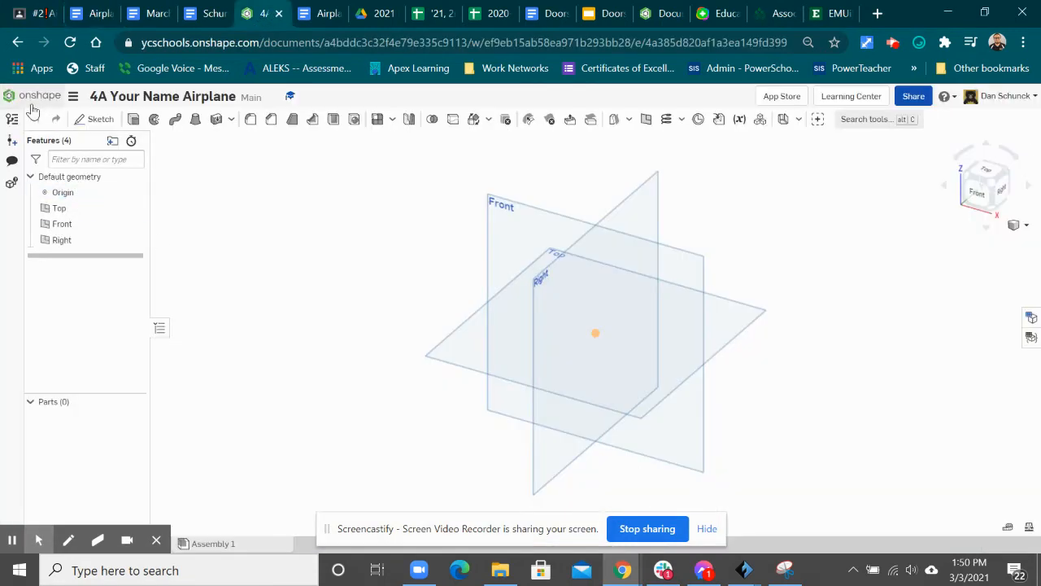
{"action": "left_click", "coordinate": [96, 119]}
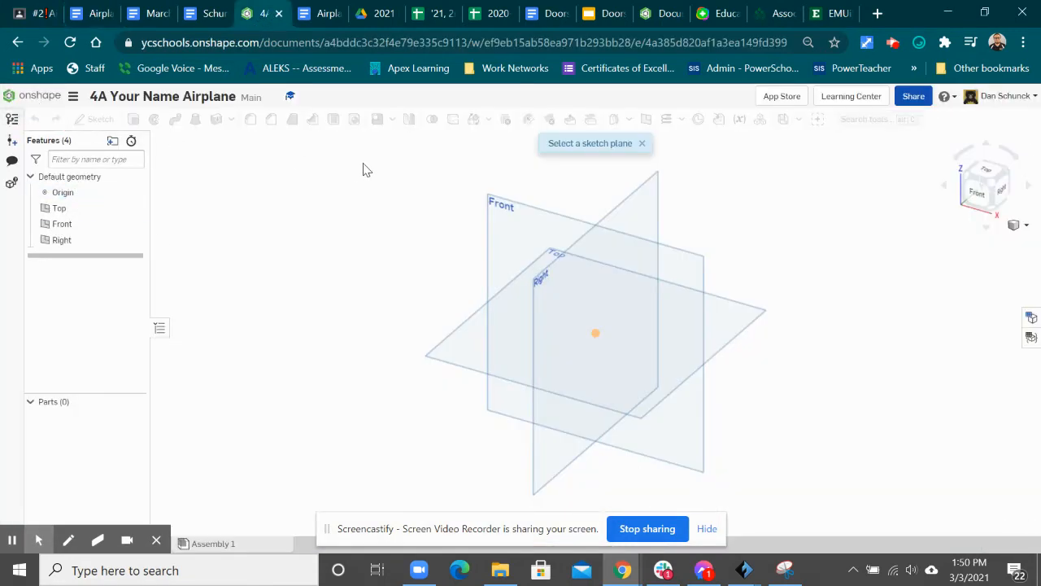
{"action": "left_click", "coordinate": [522, 226]}
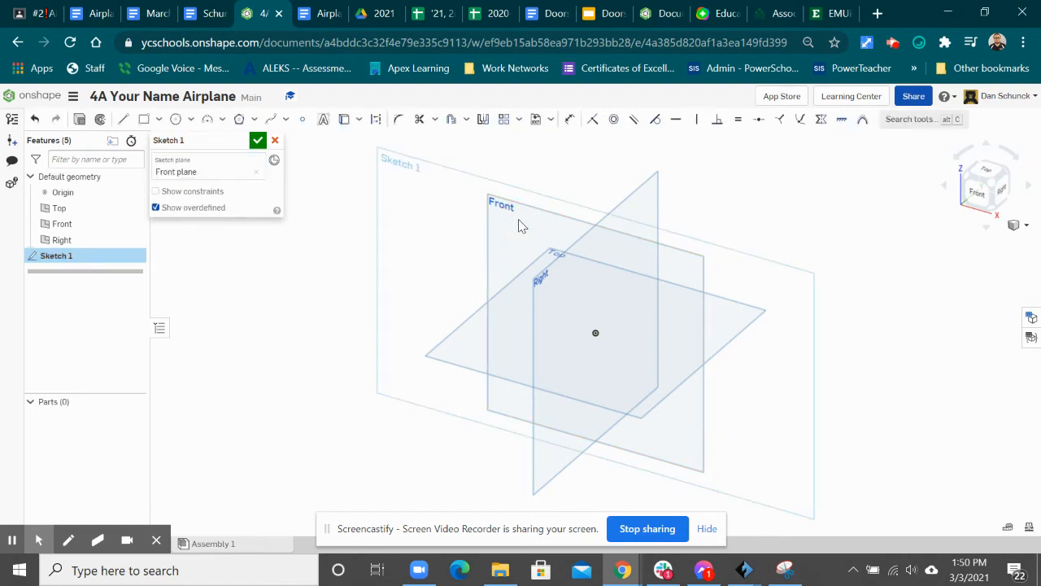
{"action": "left_click", "coordinate": [979, 202]}
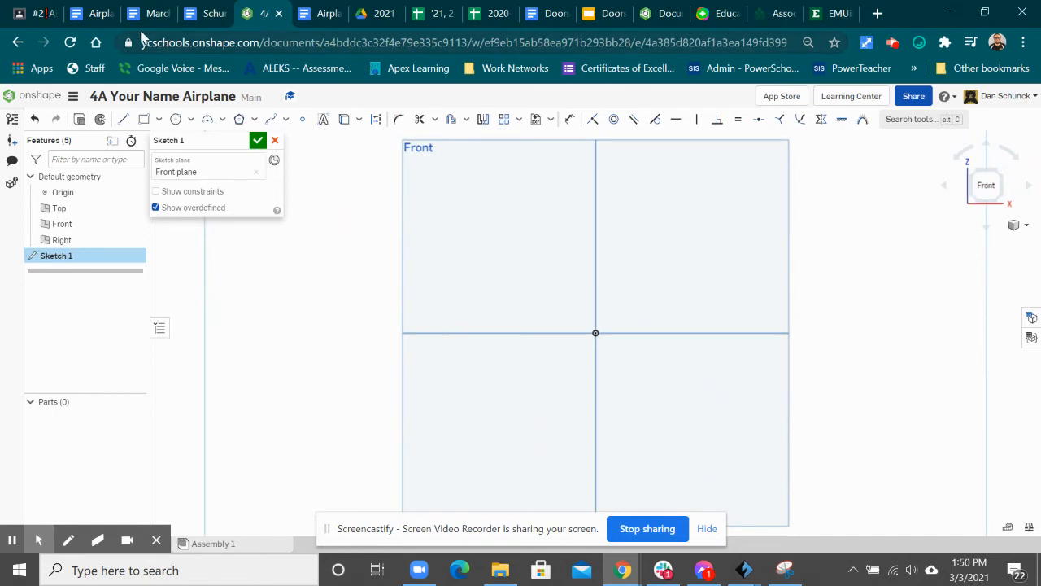
{"action": "left_click", "coordinate": [94, 16]}
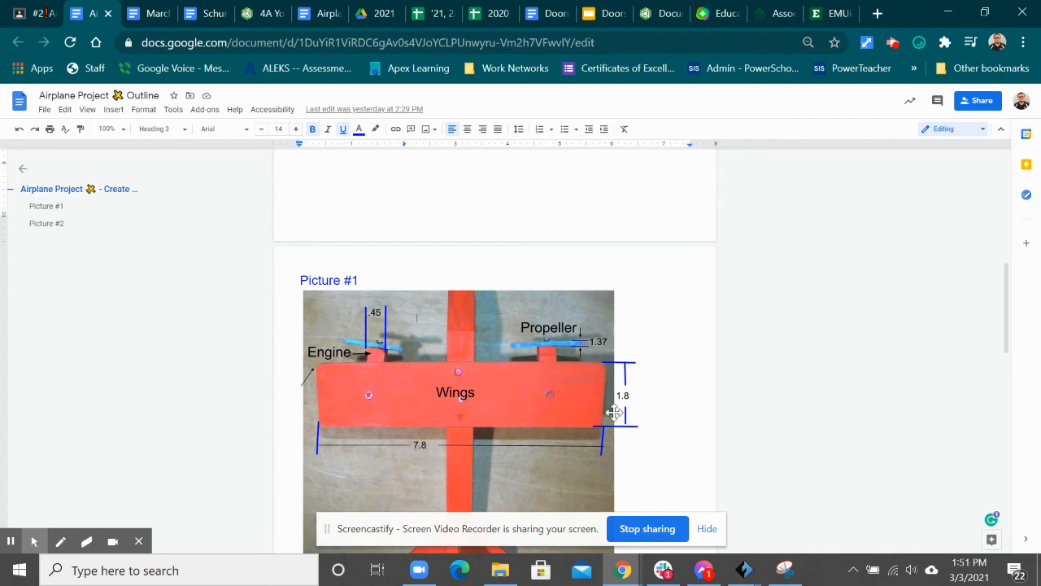
{"action": "left_click", "coordinate": [268, 23]}
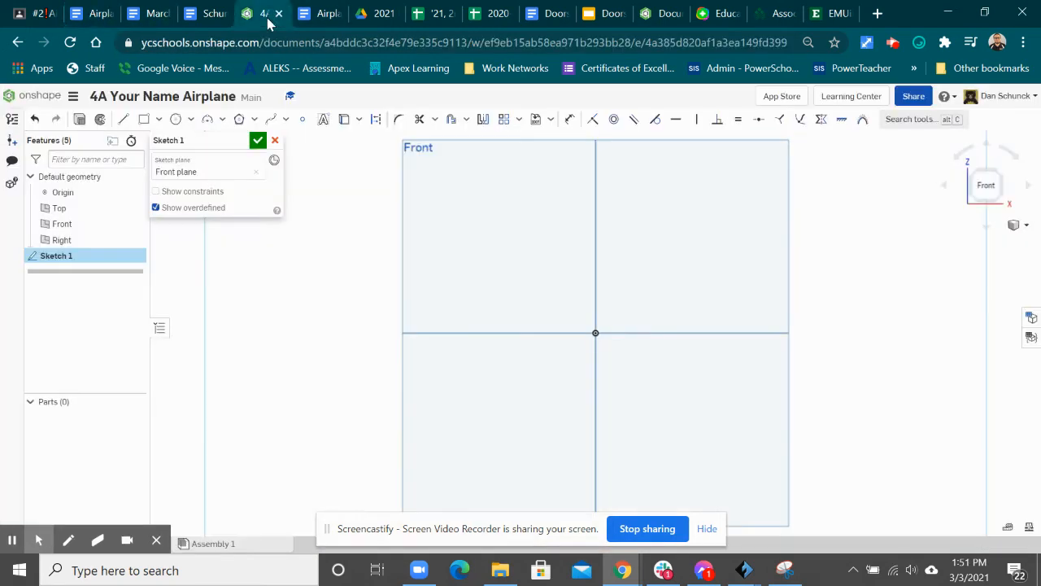
{"action": "left_click", "coordinate": [143, 121]}
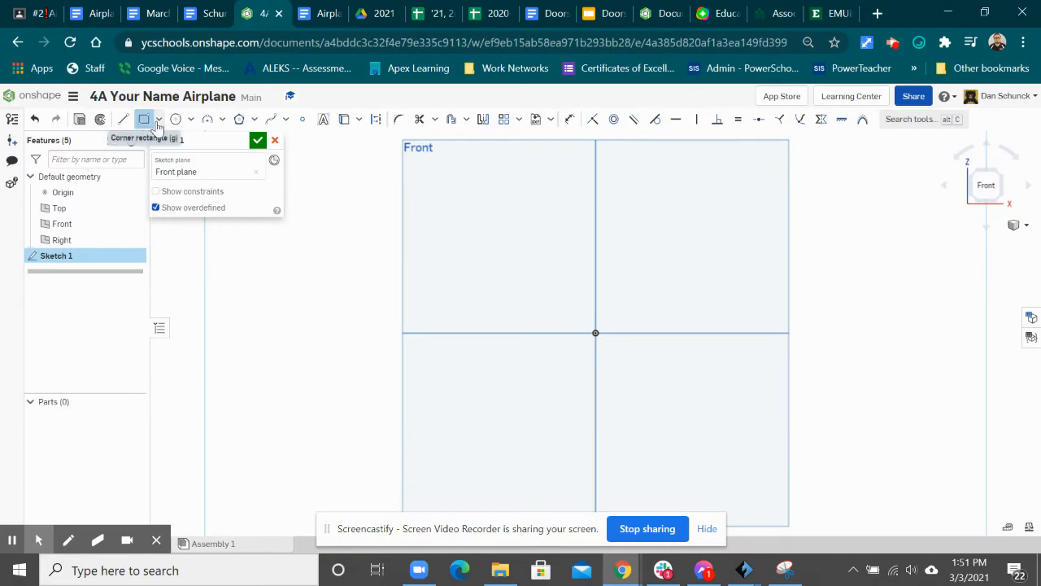
{"action": "left_click", "coordinate": [155, 122]}
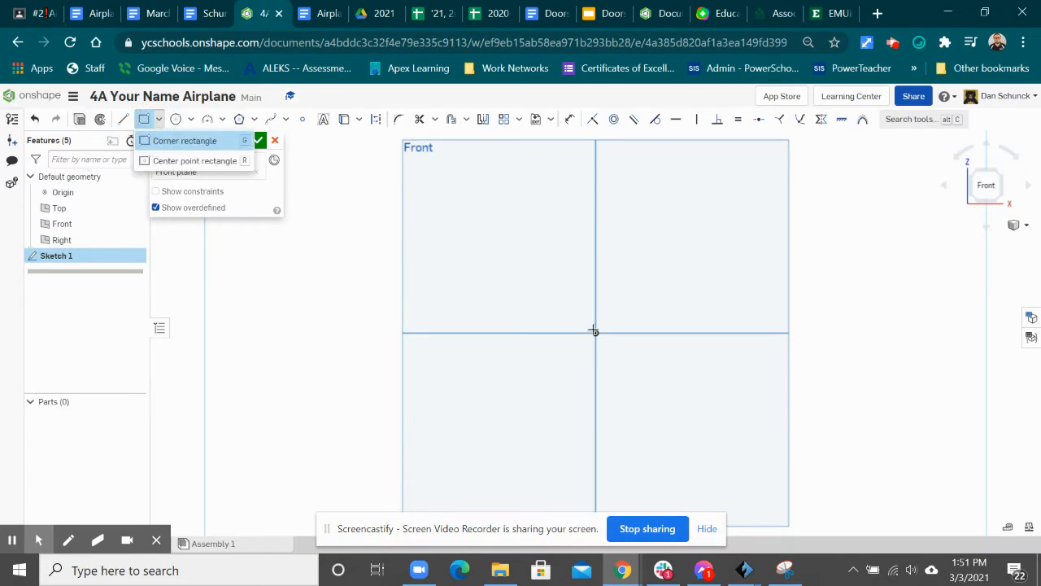
{"action": "left_click", "coordinate": [152, 163]}
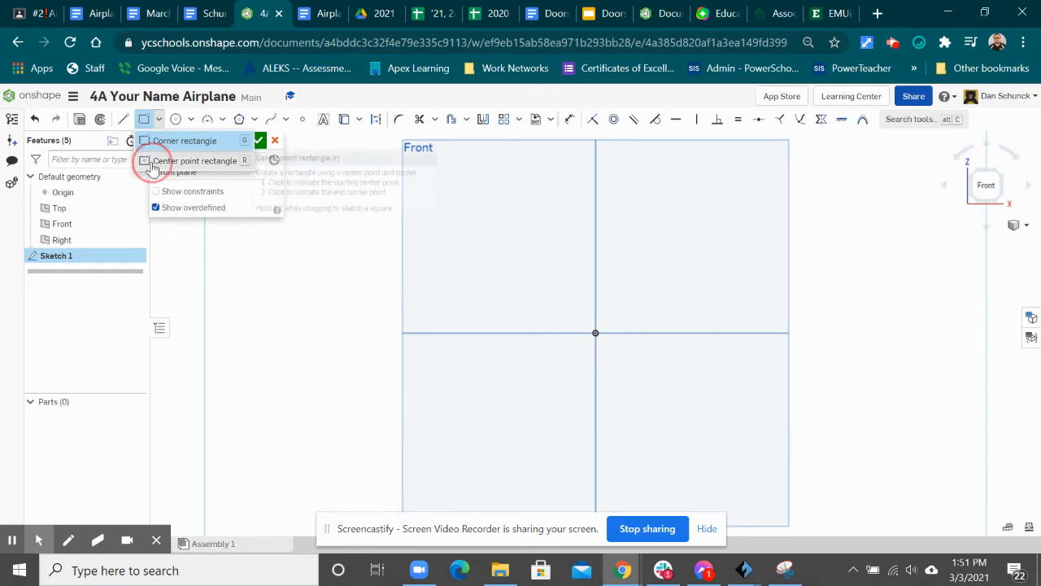
{"action": "left_click", "coordinate": [156, 120]}
{"action": "left_click", "coordinate": [162, 141]}
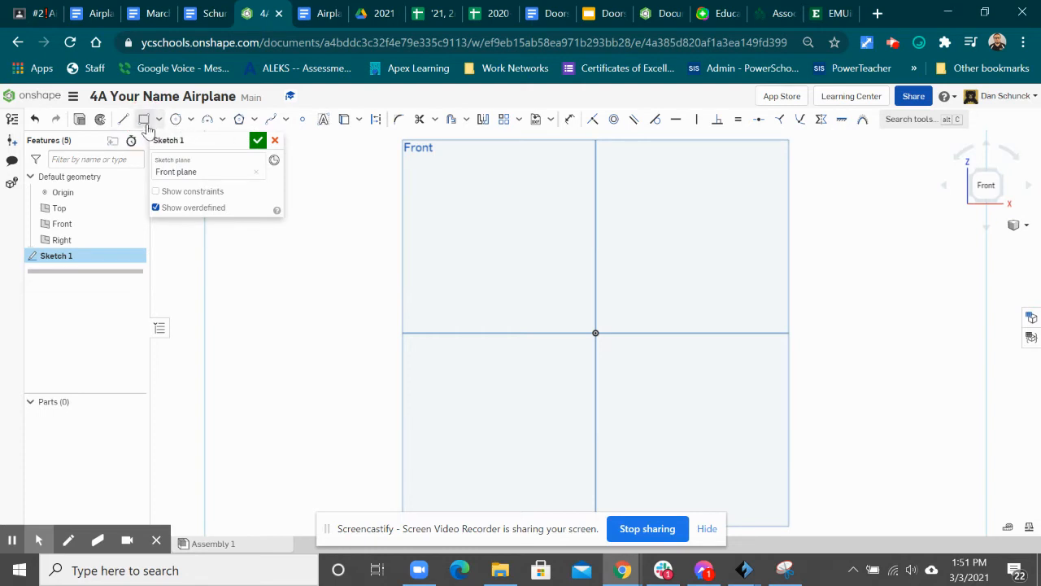
{"action": "left_click", "coordinate": [596, 333]}
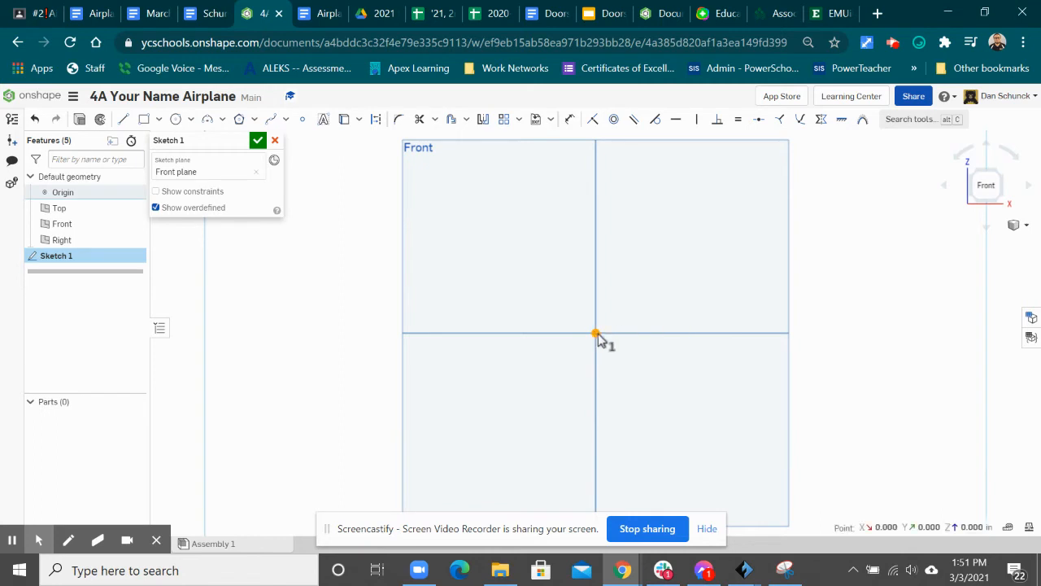
Draw a corner rectangle from the origin, about 2.6 in wide and 1.34 in high, above the horizontal axis.
{"action": "left_click", "coordinate": [144, 119]}
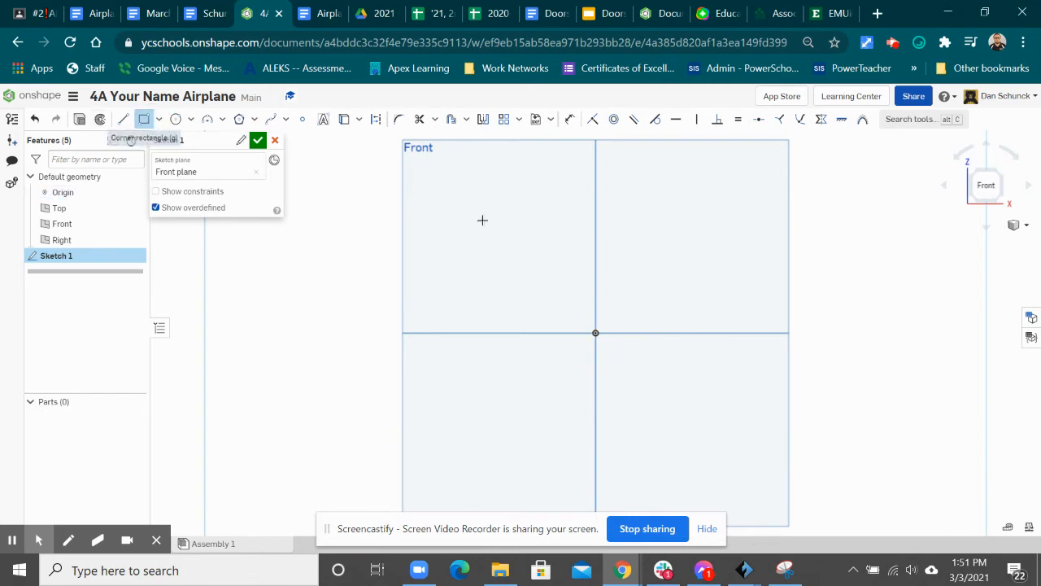
{"action": "left_click", "coordinate": [596, 332]}
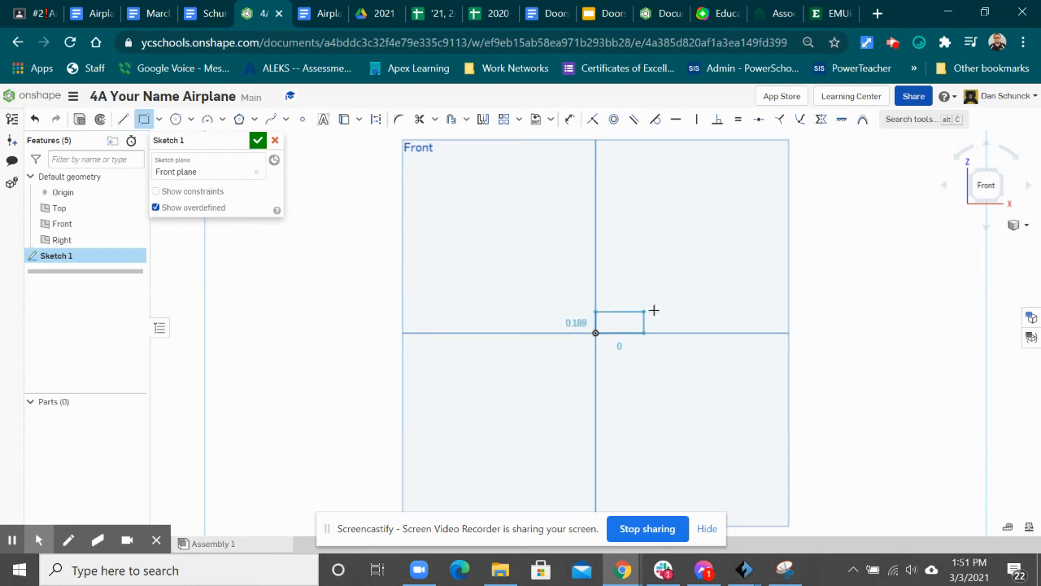
{"action": "left_click", "coordinate": [762, 247]}
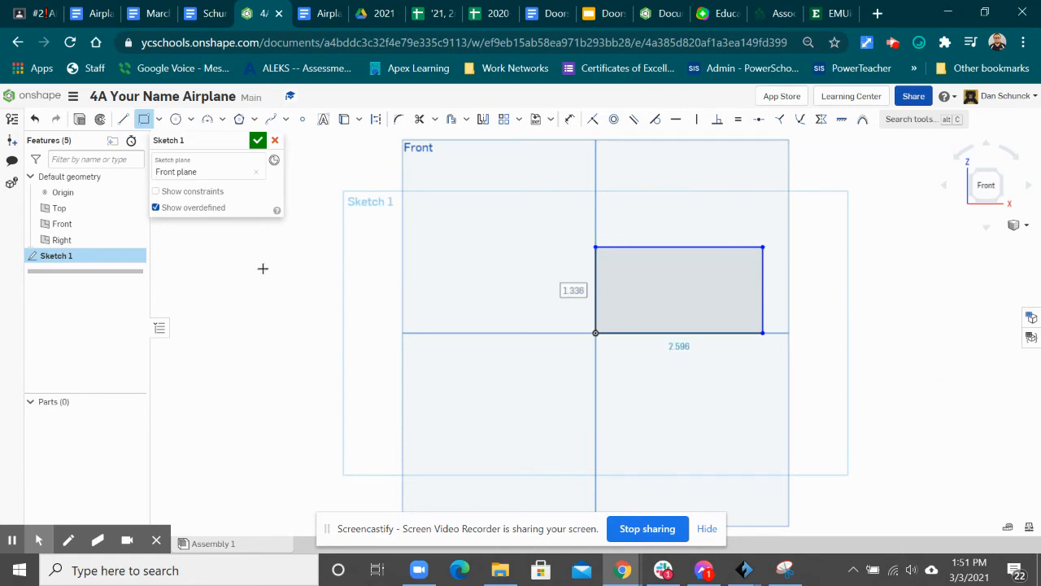
Set the rectangle's height to 1.8 in and its width to 7.8 in, and finish the sketch.
{"action": "double_click", "coordinate": [567, 290]}
{"action": "type", "text": "1"}
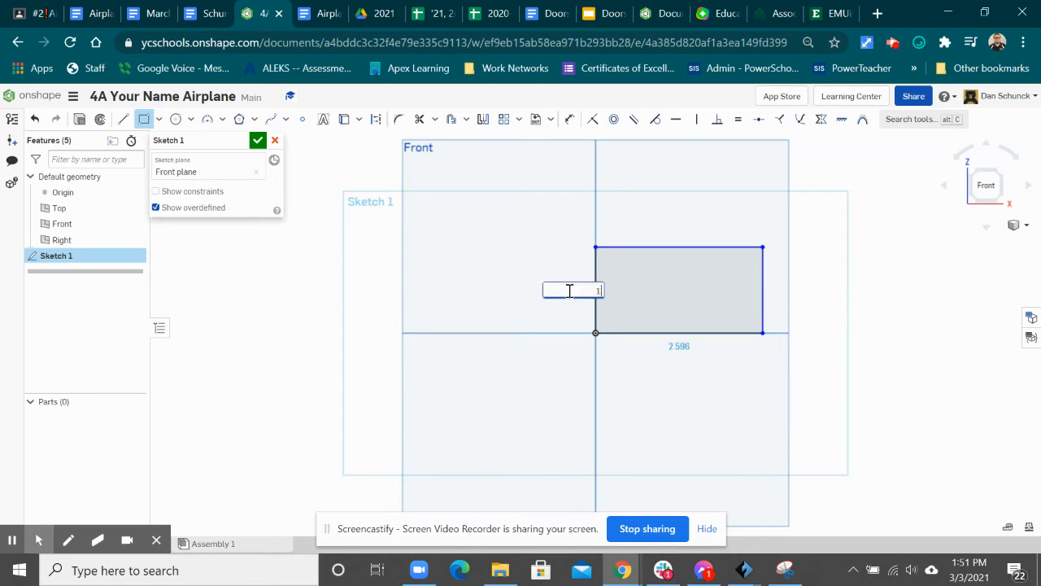
{"action": "type", "text": ".8"}
{"action": "key", "text": "Return"}
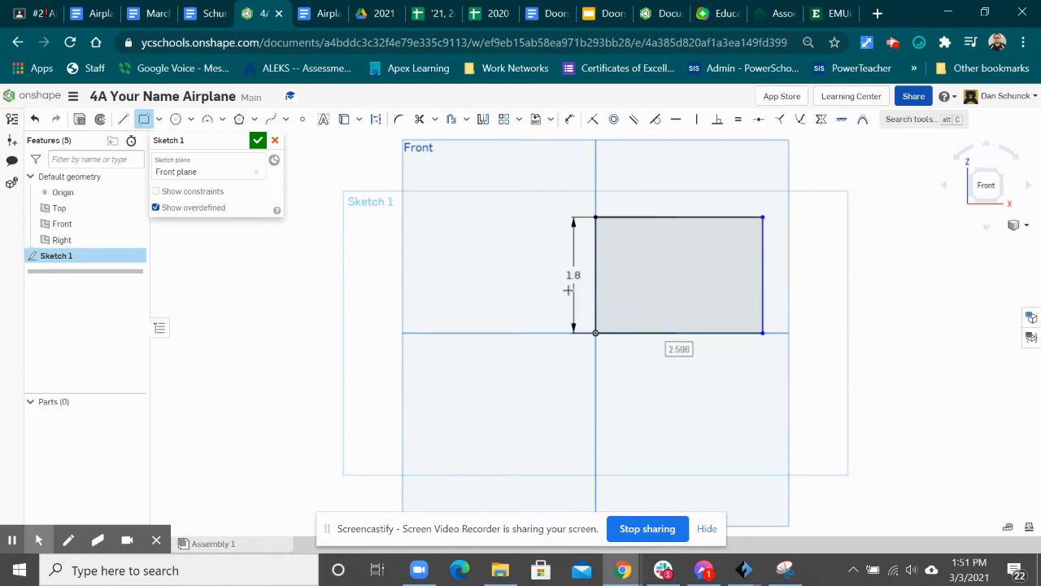
{"action": "left_click", "coordinate": [739, 347]}
{"action": "type", "text": "7.8"}
{"action": "key", "text": "Return"}
{"action": "scroll", "coordinate": [657, 291], "scroll_direction": "down", "scroll_amount": 3}
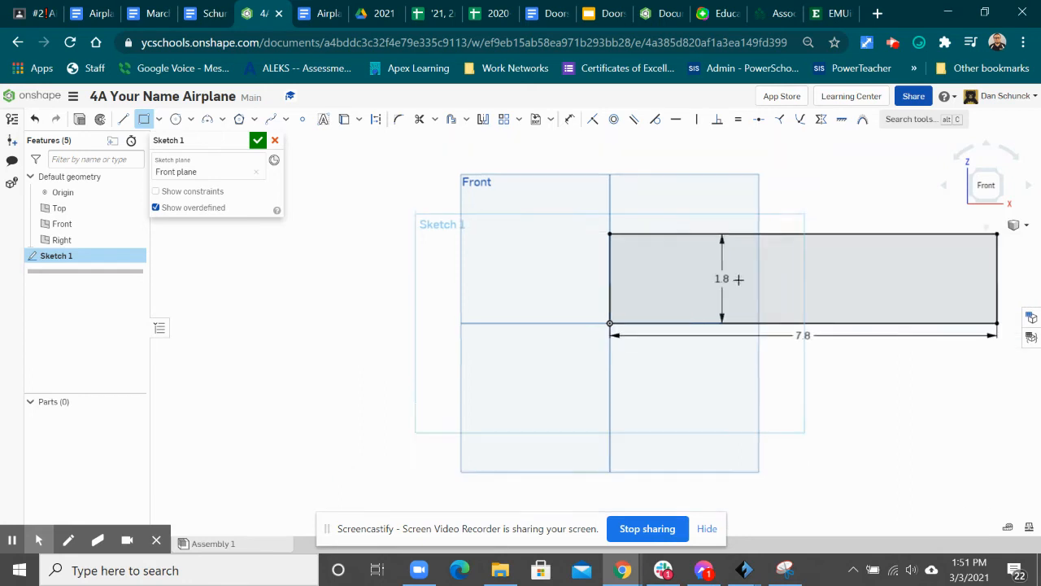
{"action": "left_click", "coordinate": [257, 140]}
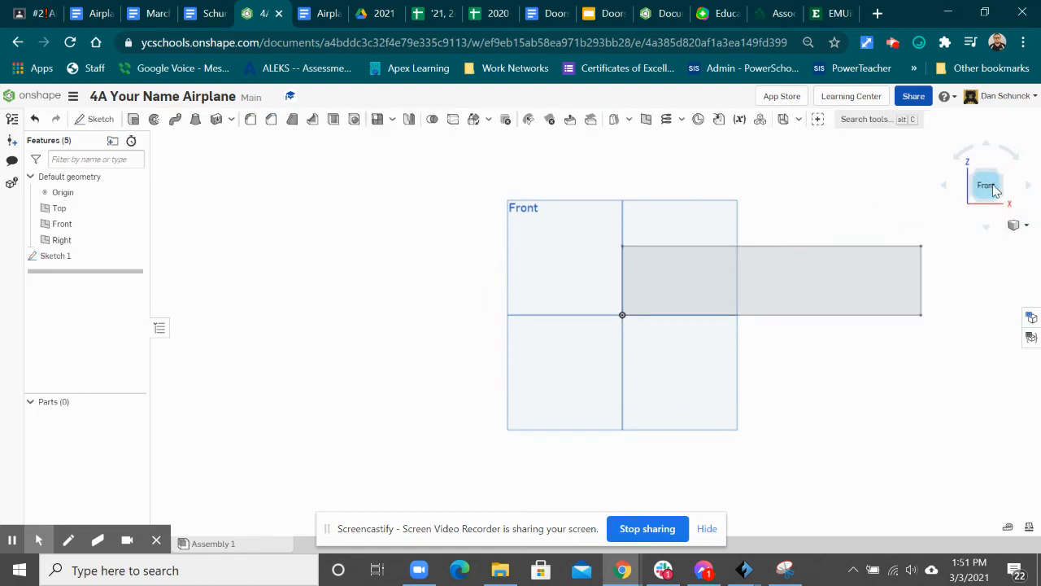
Show the model in isometric view and begin extruding the wing rectangle as a new solid.
{"action": "left_click", "coordinate": [1022, 226]}
{"action": "left_click", "coordinate": [957, 241]}
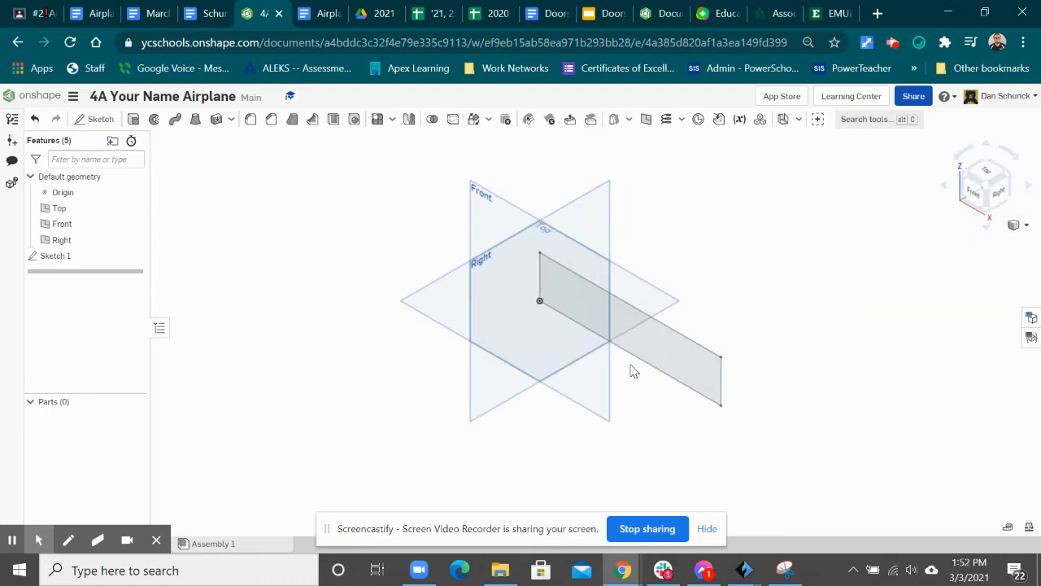
{"action": "left_click", "coordinate": [139, 123]}
{"action": "left_click", "coordinate": [630, 318]}
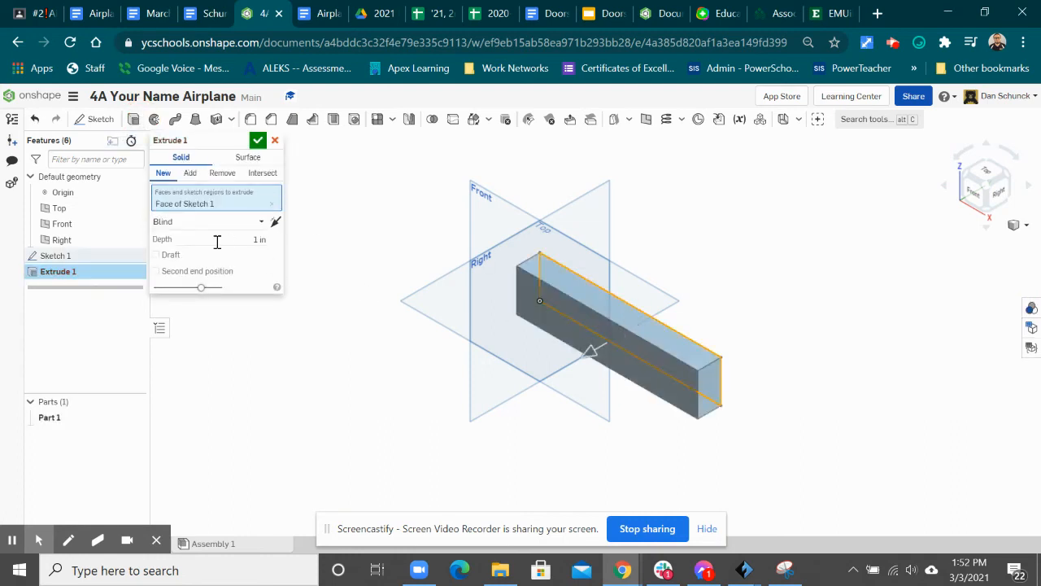
Look up the wing thickness in Picture #3 of the Airplane Project Outline, and complete the Onshape extrusion with a 0.09 in depth.
{"action": "left_click", "coordinate": [37, 14]}
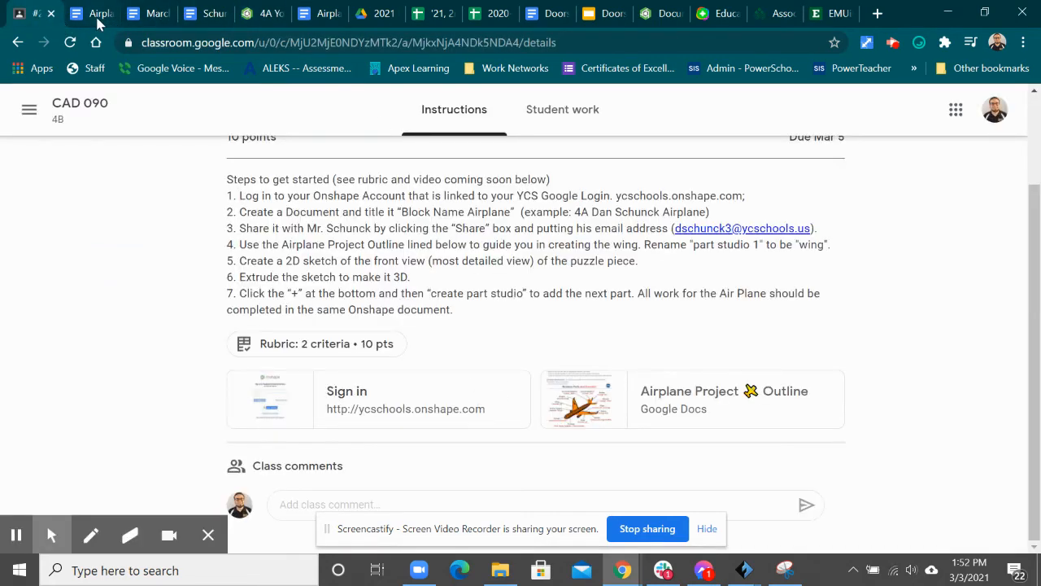
{"action": "left_click", "coordinate": [96, 19]}
{"action": "scroll", "coordinate": [498, 347], "scroll_direction": "down", "scroll_amount": 3}
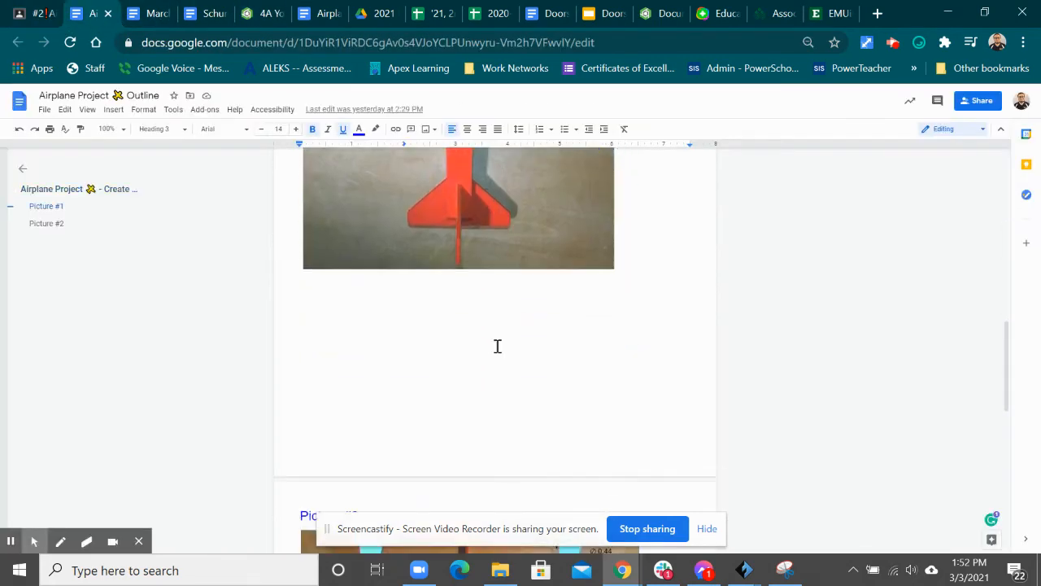
{"action": "scroll", "coordinate": [498, 347], "scroll_direction": "down", "scroll_amount": 6}
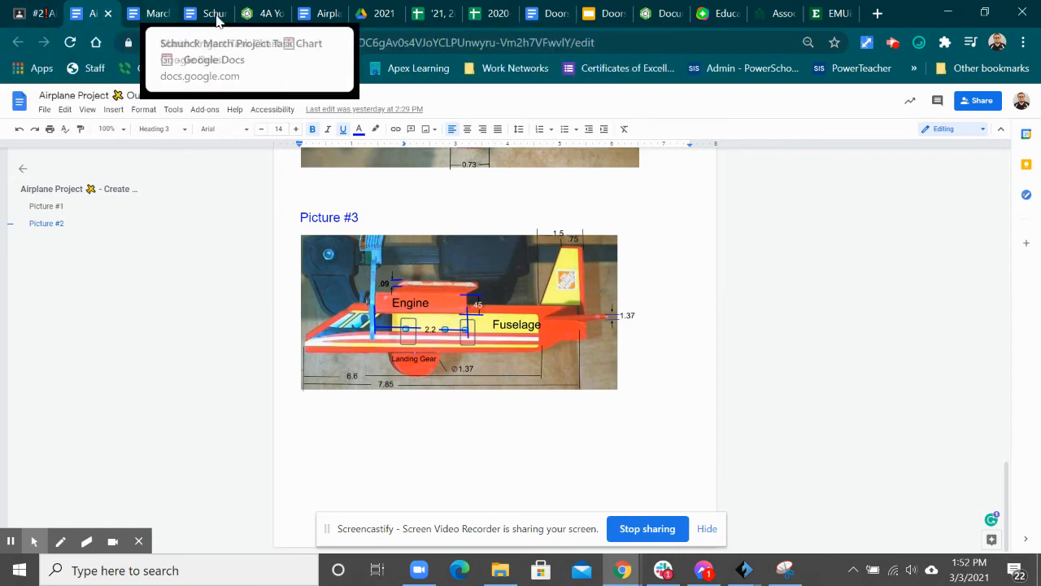
{"action": "left_click", "coordinate": [263, 23]}
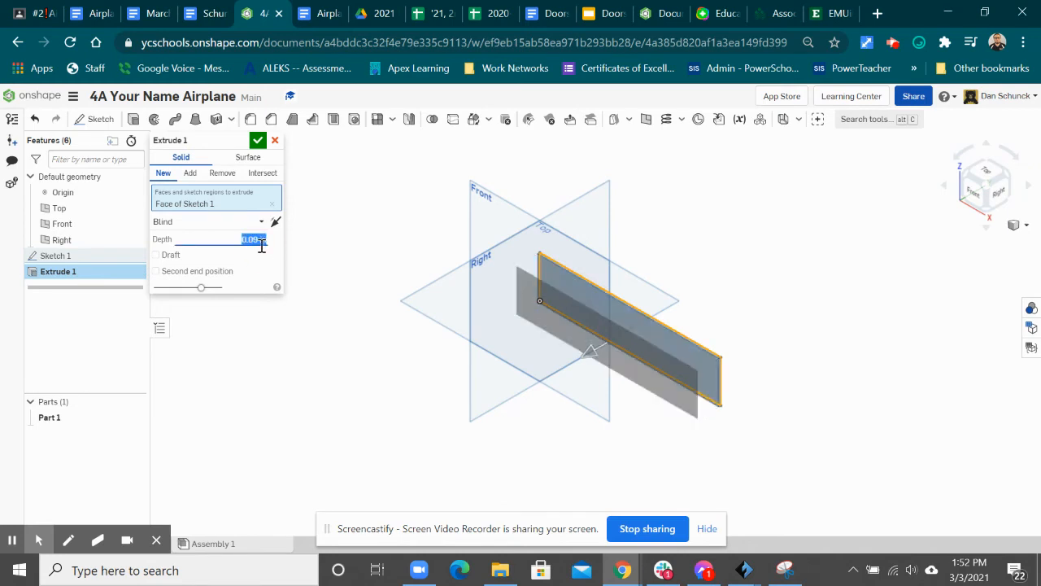
{"action": "left_click", "coordinate": [257, 140]}
Begin a 0.2 in radius circular fillet on the short upper corner edge at the wing's end away from the origin.
{"action": "scroll", "coordinate": [576, 286], "scroll_direction": "up", "scroll_amount": 3}
{"action": "scroll", "coordinate": [579, 291], "scroll_direction": "up", "scroll_amount": 2}
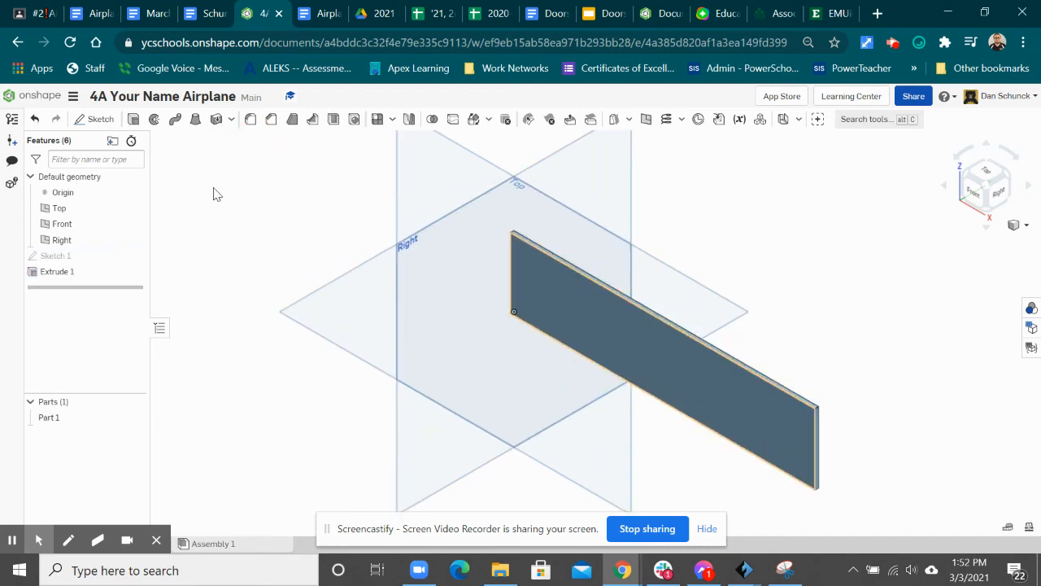
{"action": "left_click", "coordinate": [250, 119]}
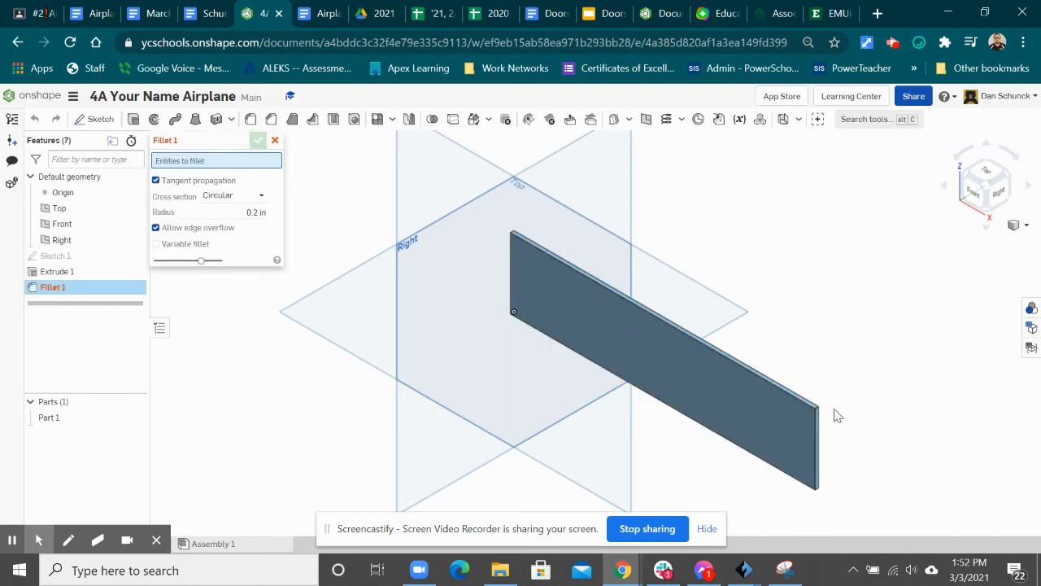
{"action": "scroll", "coordinate": [820, 414], "scroll_direction": "up", "scroll_amount": 3}
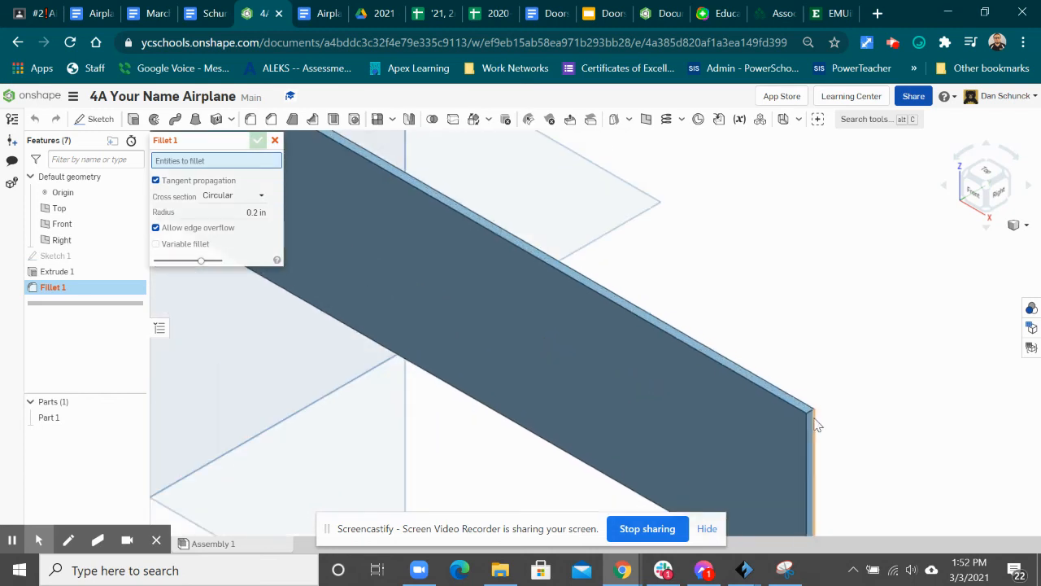
{"action": "scroll", "coordinate": [815, 424], "scroll_direction": "down", "scroll_amount": 1}
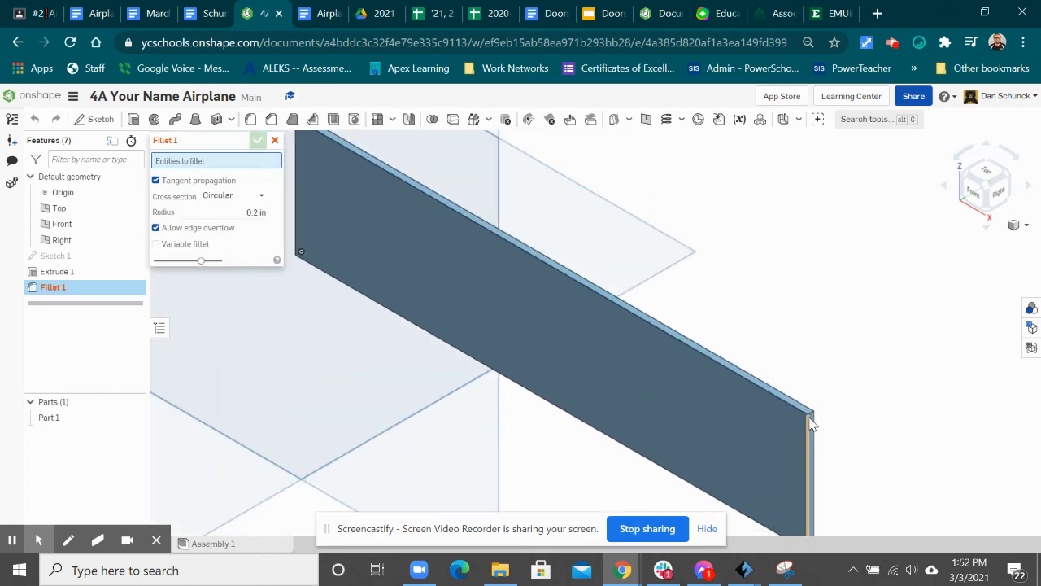
{"action": "scroll", "coordinate": [811, 416], "scroll_direction": "up", "scroll_amount": 3}
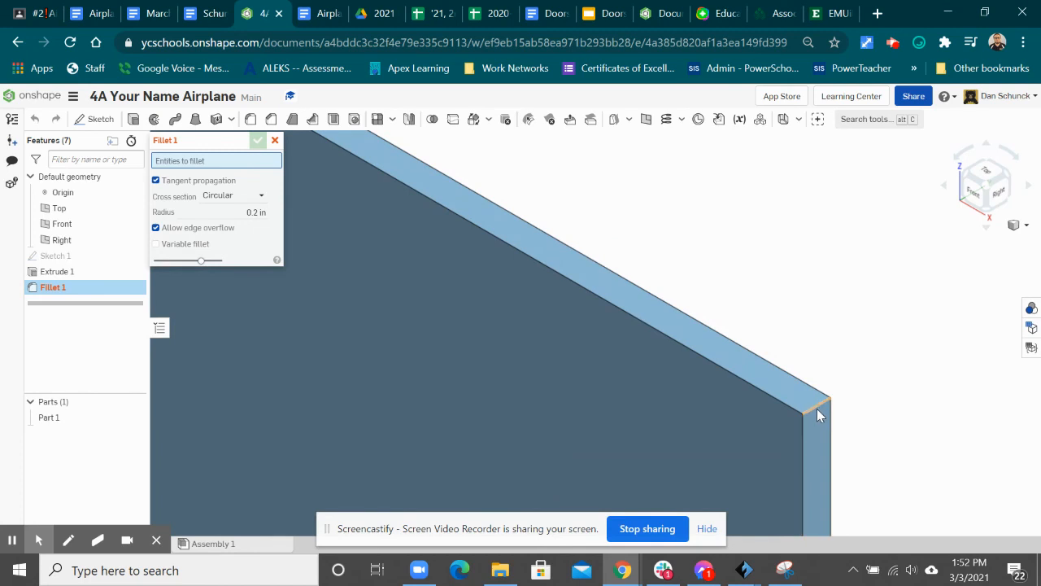
{"action": "left_click", "coordinate": [818, 415]}
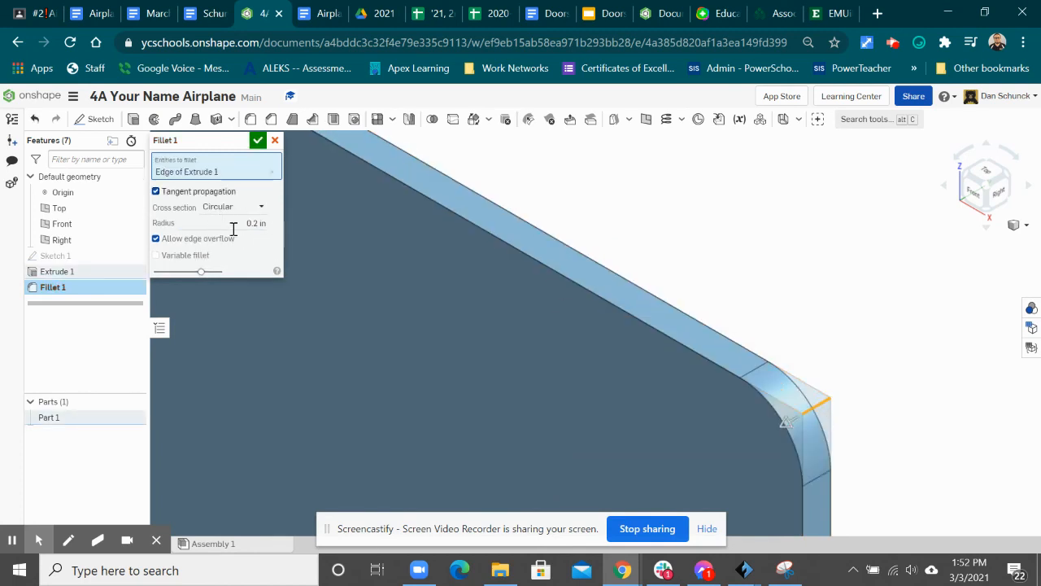
Add the short lower corner edge at the same end of the wing to the fillet.
{"action": "scroll", "coordinate": [519, 270], "scroll_direction": "down", "scroll_amount": 3}
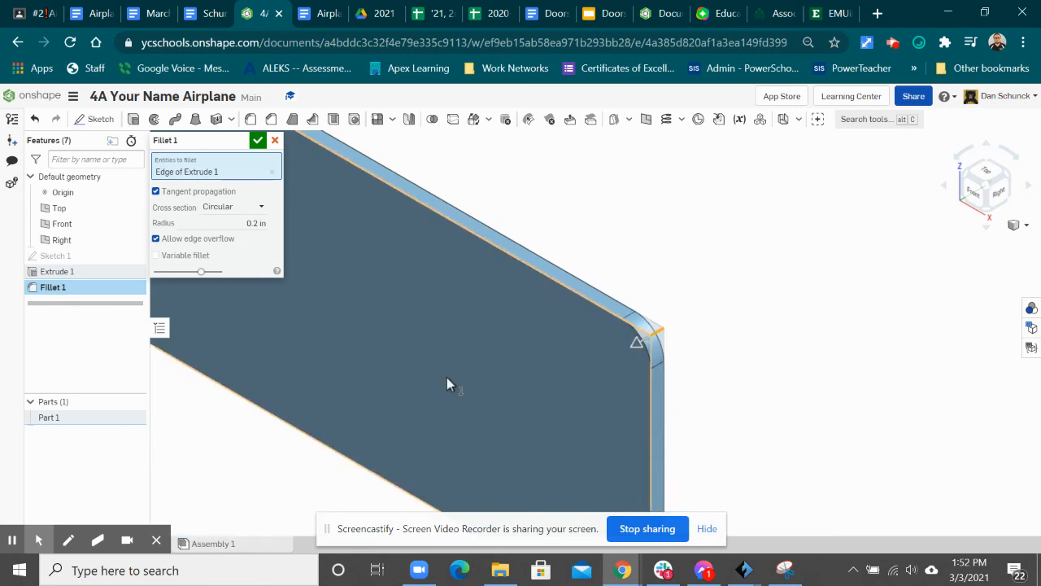
{"action": "scroll", "coordinate": [703, 399], "scroll_direction": "down", "scroll_amount": 2}
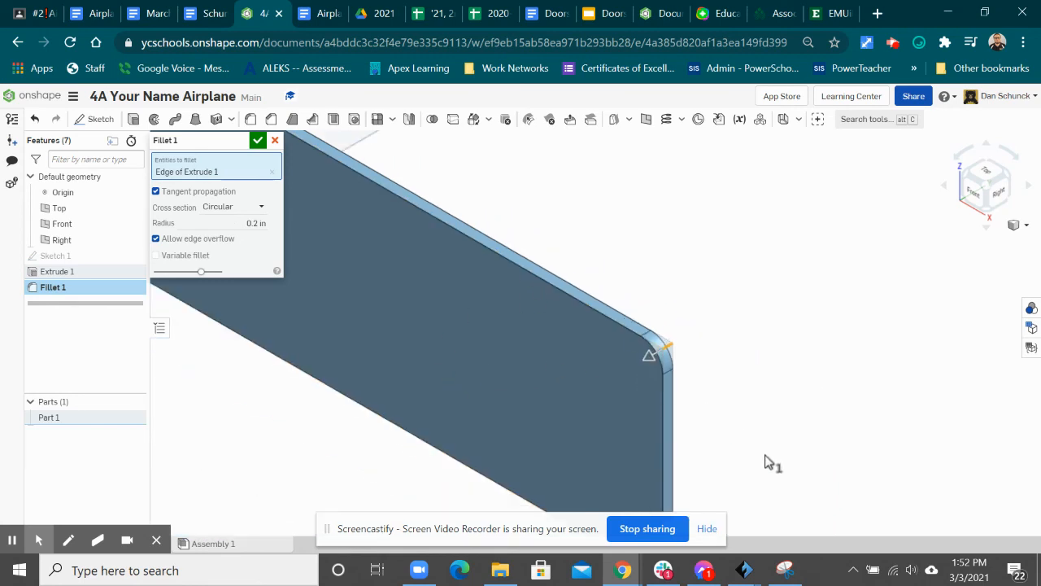
{"action": "left_click", "coordinate": [988, 228]}
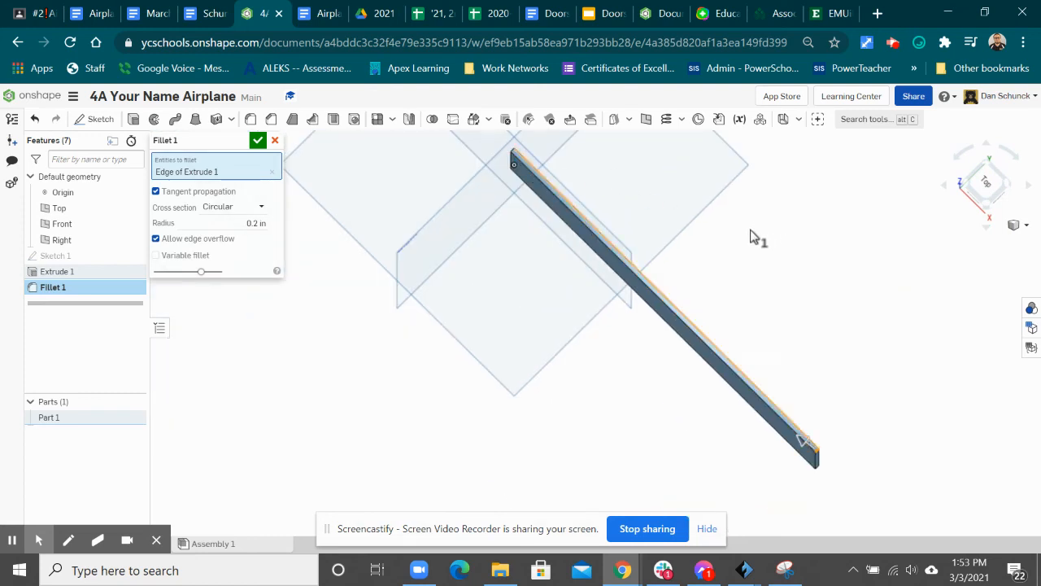
{"action": "left_click", "coordinate": [831, 348]}
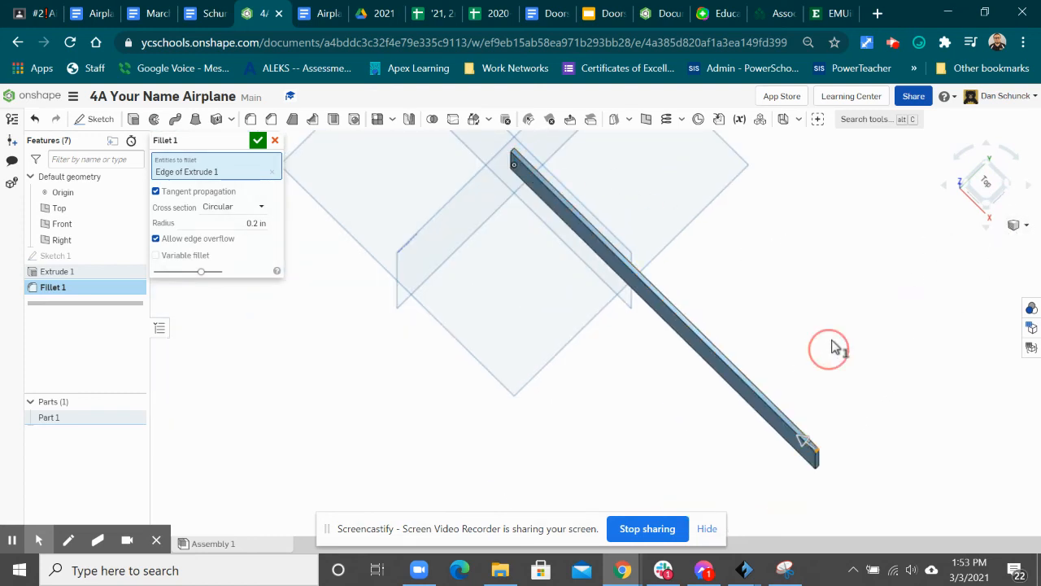
{"action": "right_click_drag", "start_coordinate": [832, 348], "coordinate": [813, 256]}
{"action": "scroll", "coordinate": [801, 308], "scroll_direction": "up", "scroll_amount": 5}
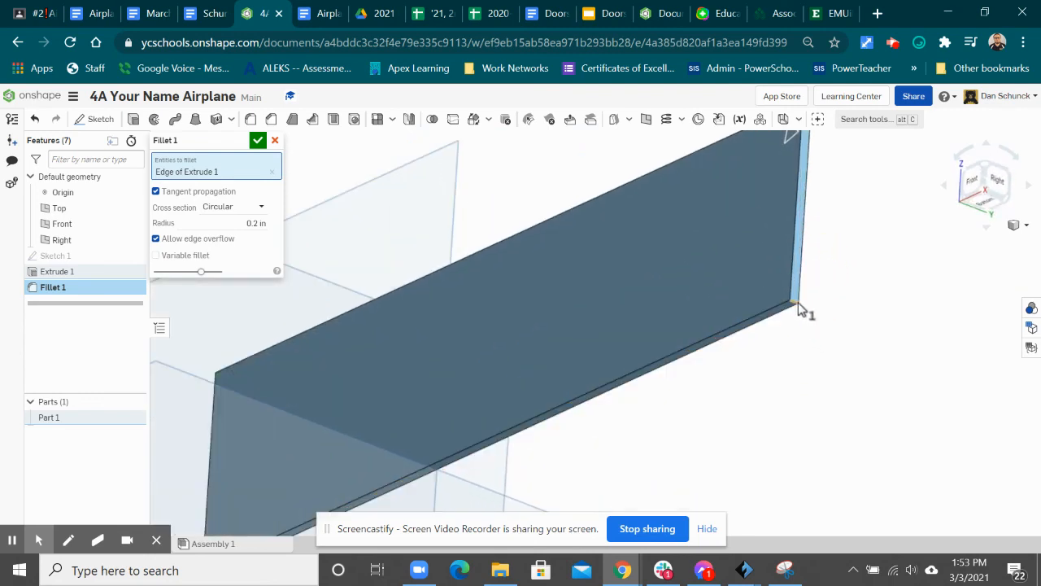
{"action": "scroll", "coordinate": [798, 302], "scroll_direction": "up", "scroll_amount": 3}
{"action": "left_click", "coordinate": [791, 297]}
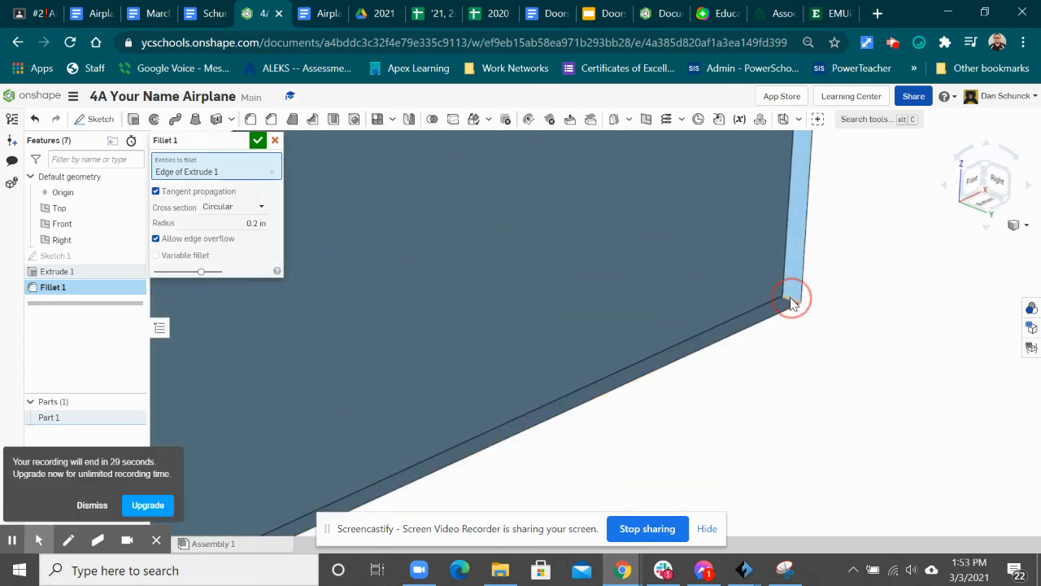
Include the two short corner edges at the wing's origin end and apply the fillet to all four corners.
{"action": "right_click_drag", "start_coordinate": [627, 446], "coordinate": [705, 411]}
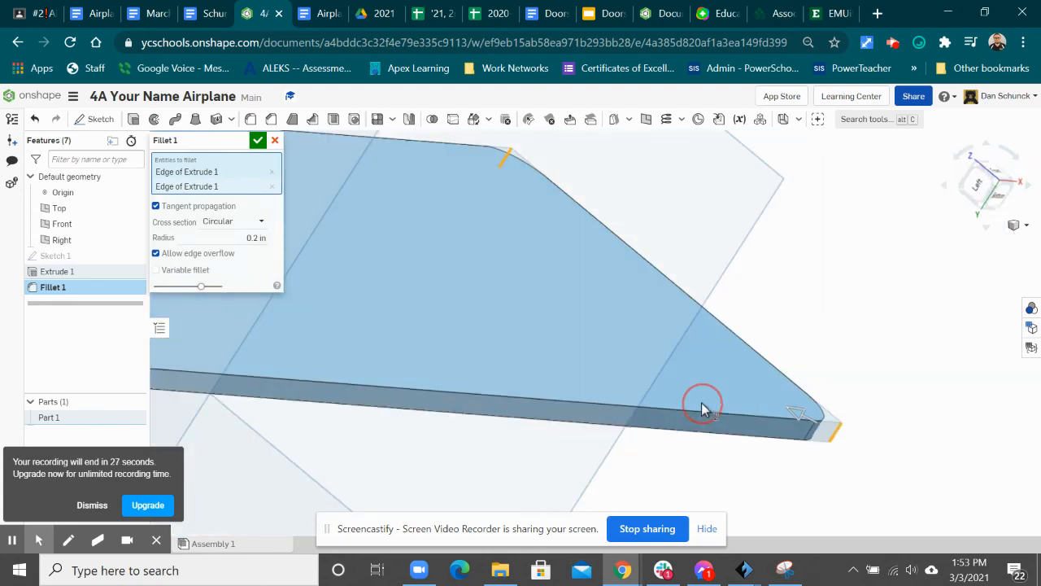
{"action": "scroll", "coordinate": [605, 379], "scroll_direction": "down", "scroll_amount": 5}
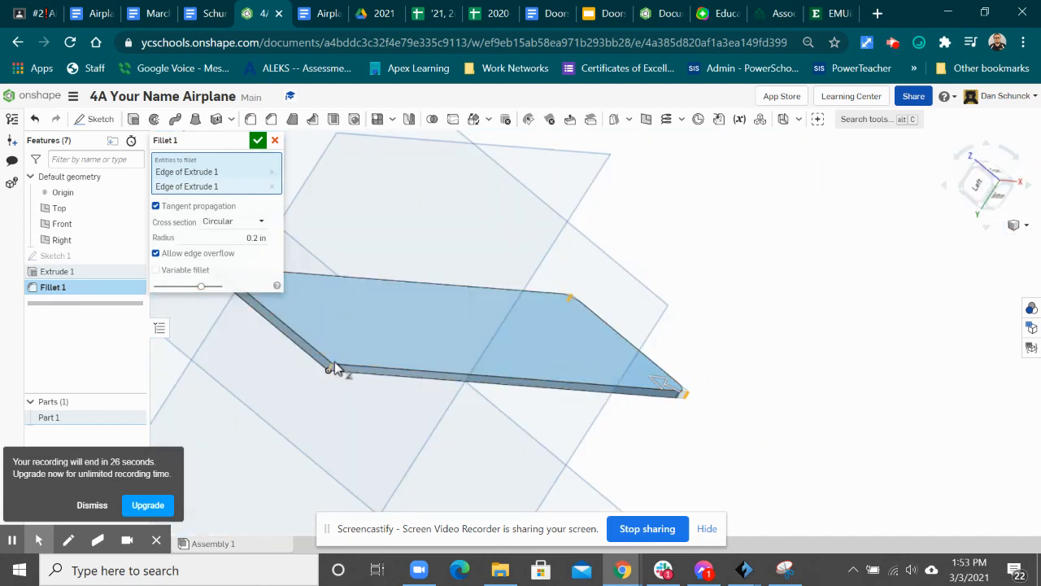
{"action": "left_click", "coordinate": [330, 370]}
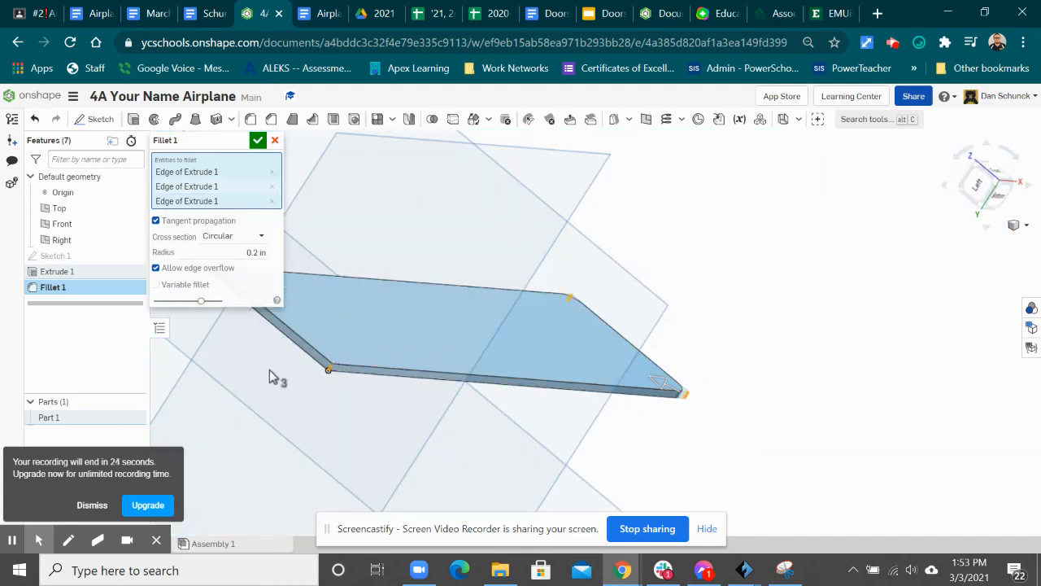
{"action": "right_click_drag", "start_coordinate": [270, 377], "coordinate": [311, 389]}
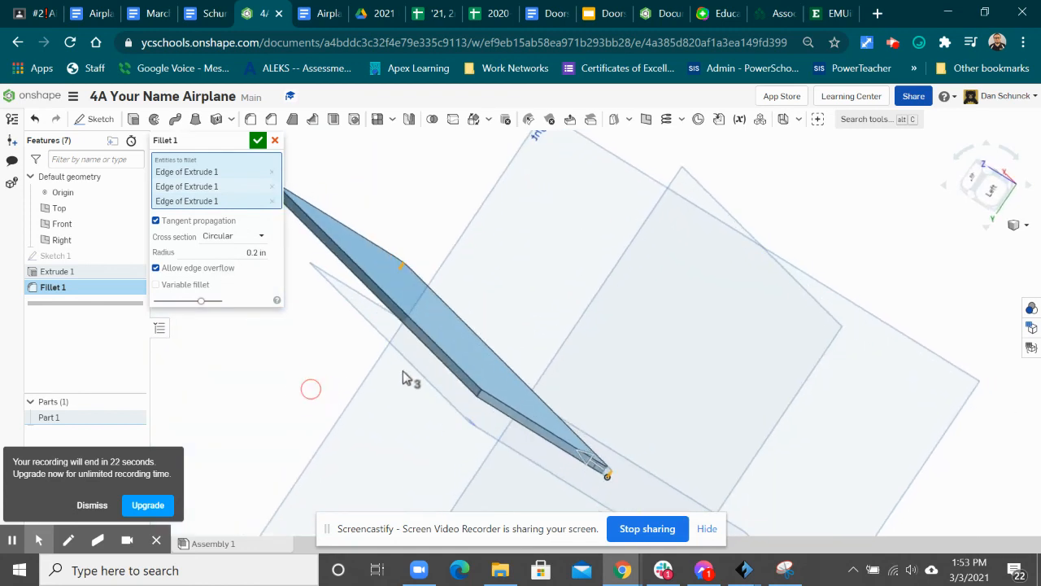
{"action": "left_click", "coordinate": [479, 396]}
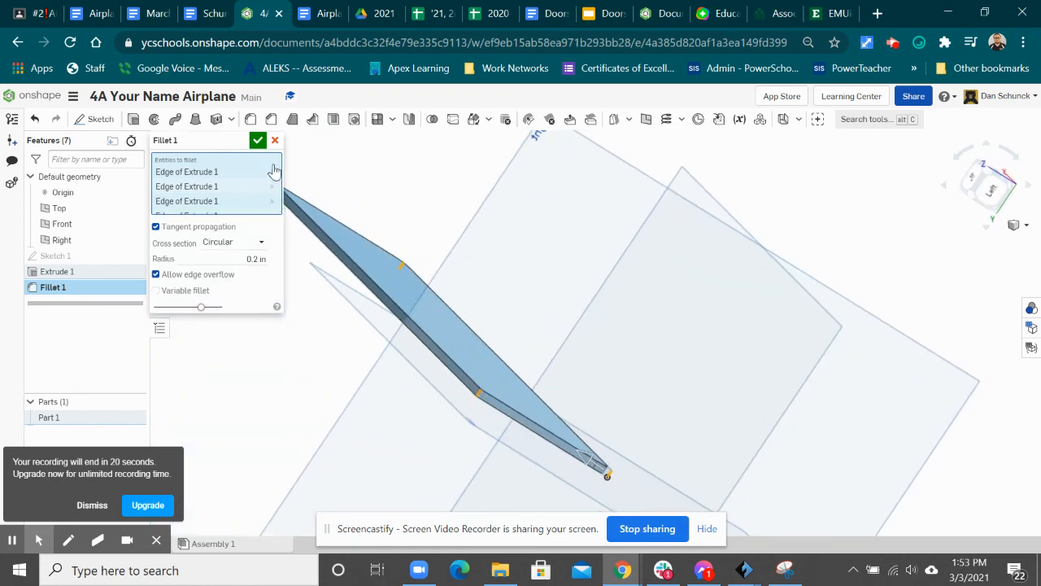
{"action": "left_click", "coordinate": [259, 141]}
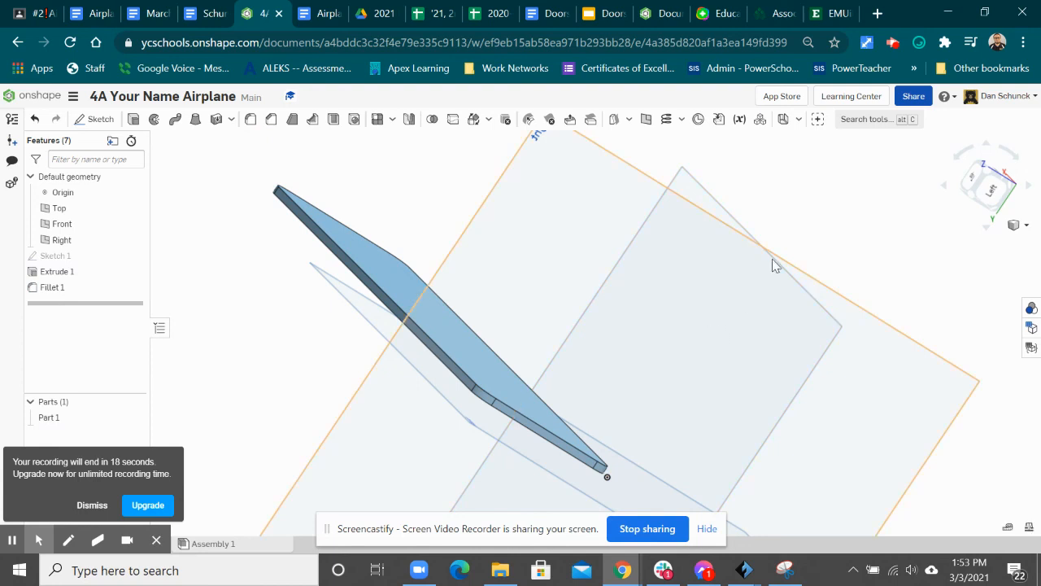
Change the appearance of Part 1, the wing, to red.
{"action": "right_click_drag", "start_coordinate": [805, 185], "coordinate": [490, 302]}
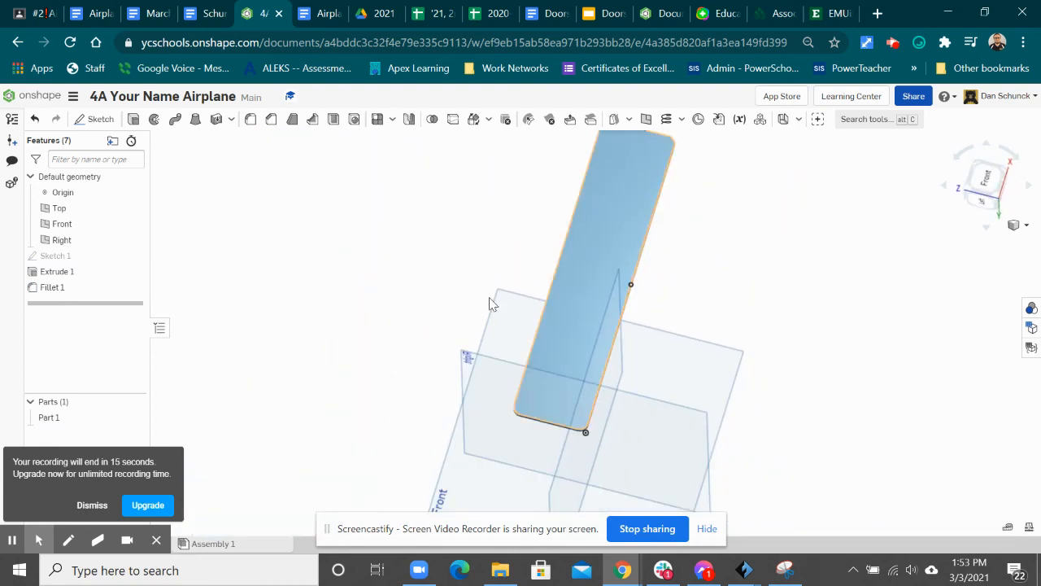
{"action": "right_click", "coordinate": [65, 421]}
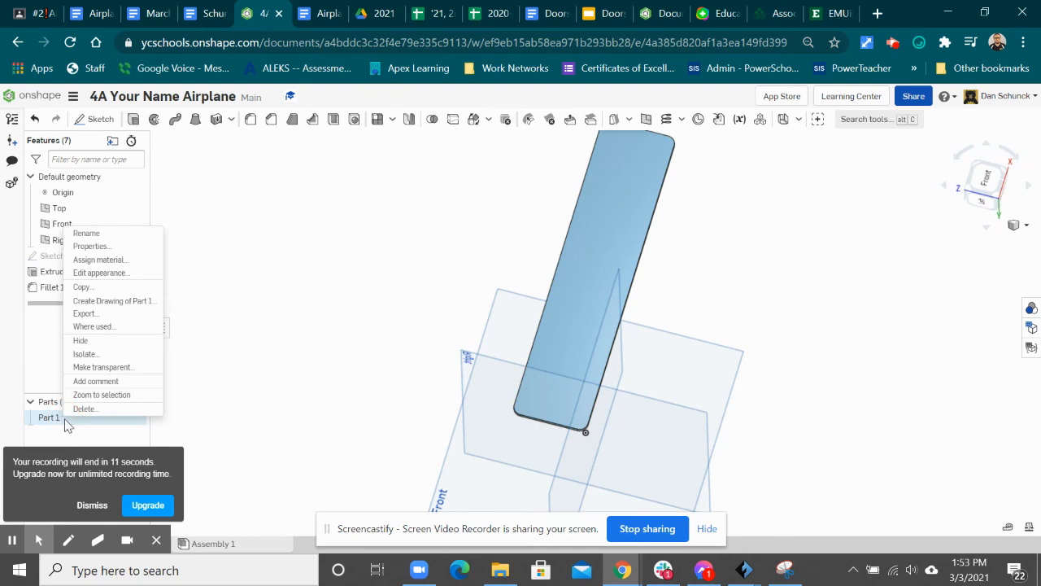
{"action": "left_click", "coordinate": [122, 276]}
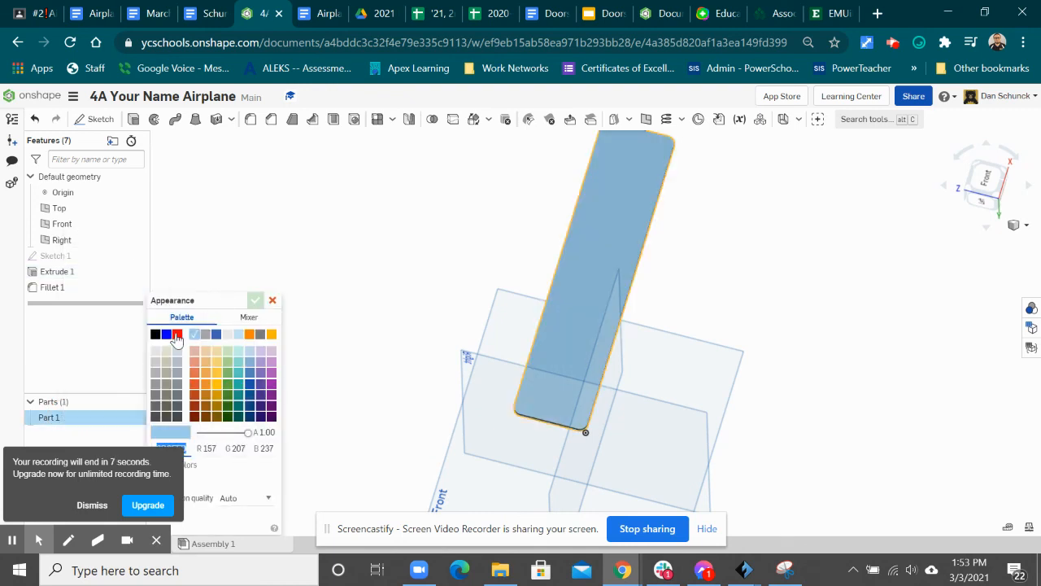
{"action": "left_click", "coordinate": [176, 335]}
{"action": "left_click", "coordinate": [255, 300]}
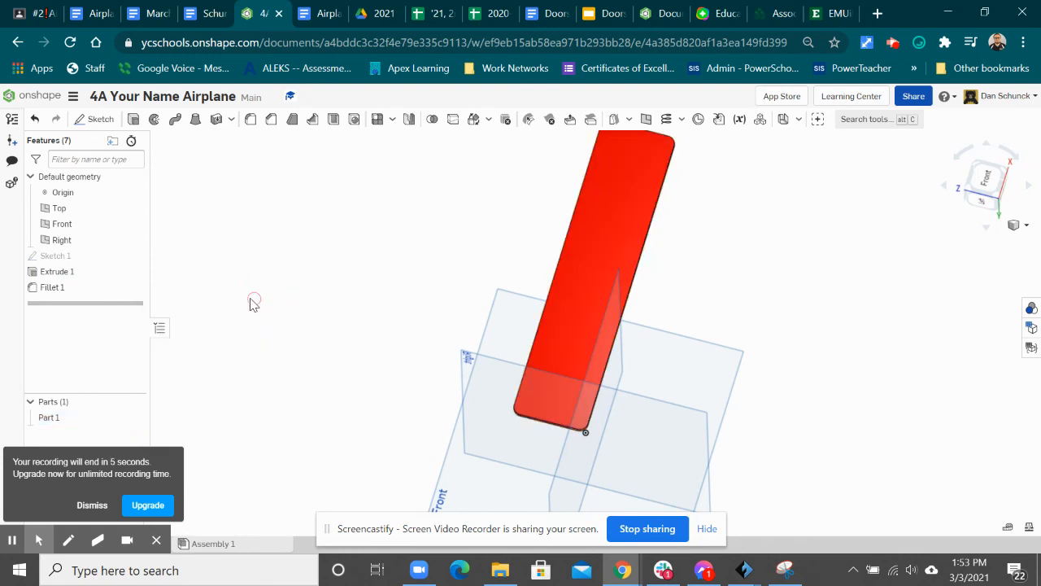